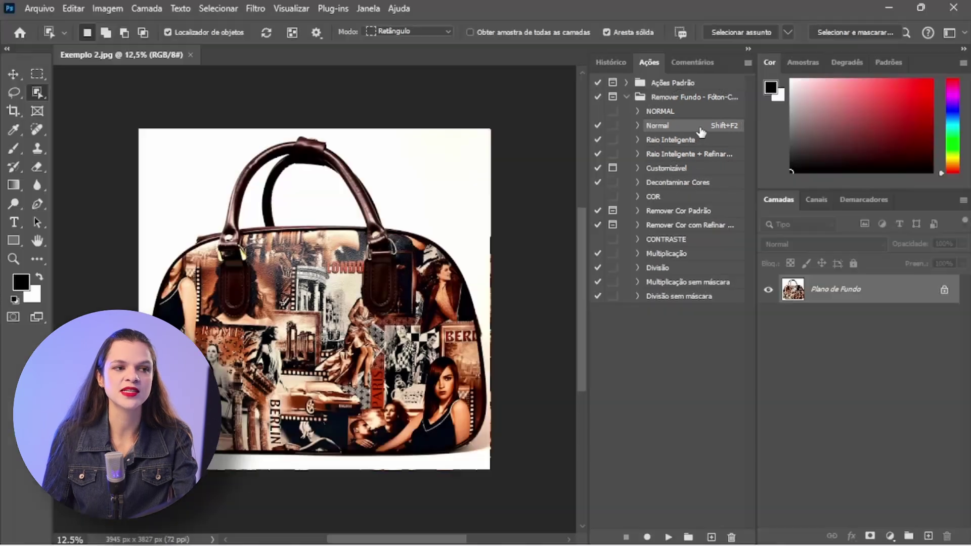
# - Try different Shift and Control modifiers for the Normal action's function-key shortcut, discarding the changes
pyautogui.doubleClick(699, 130)
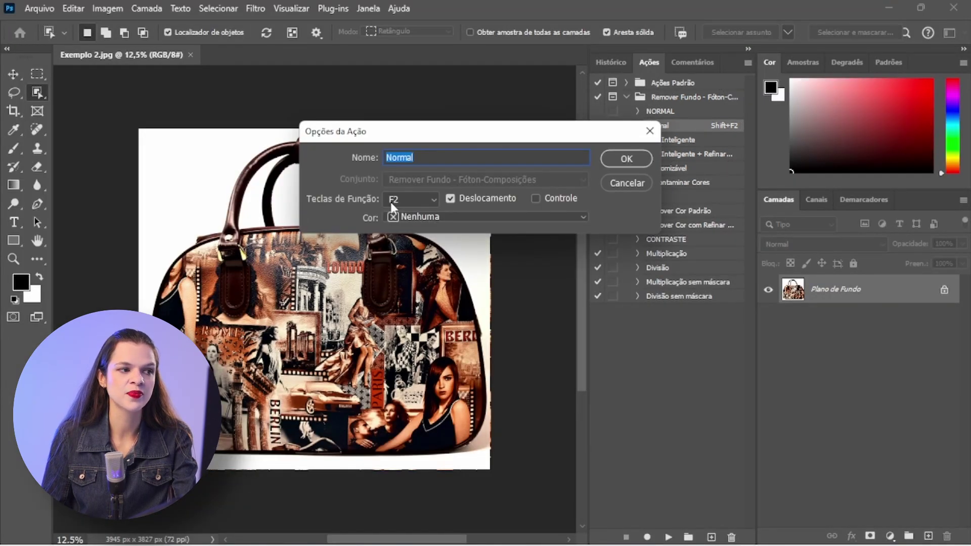
pyautogui.click(392, 203)
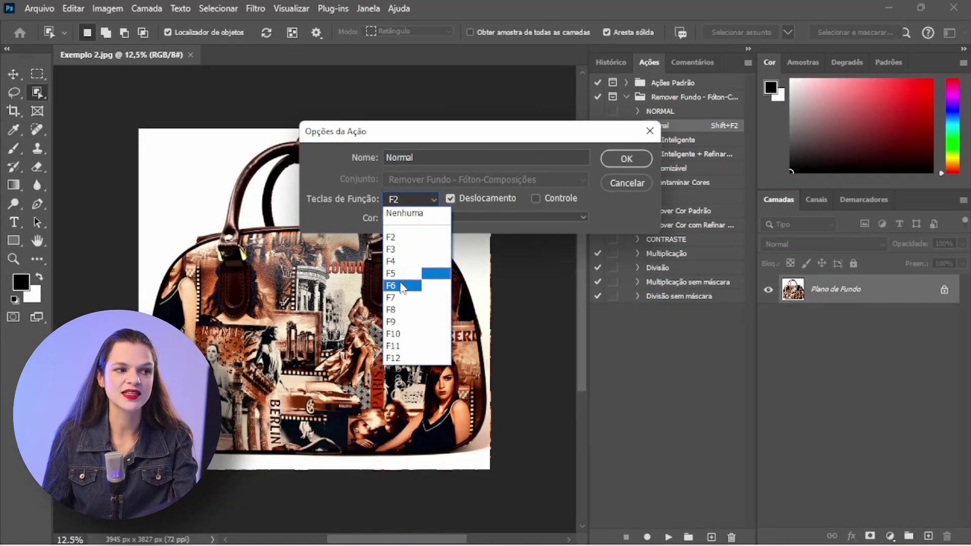
pyautogui.click(450, 199)
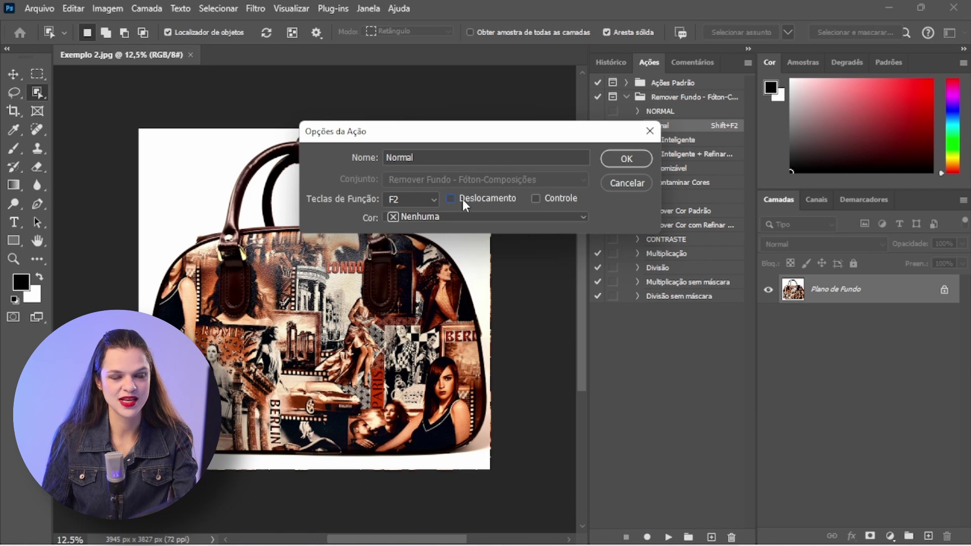
pyautogui.click(536, 199)
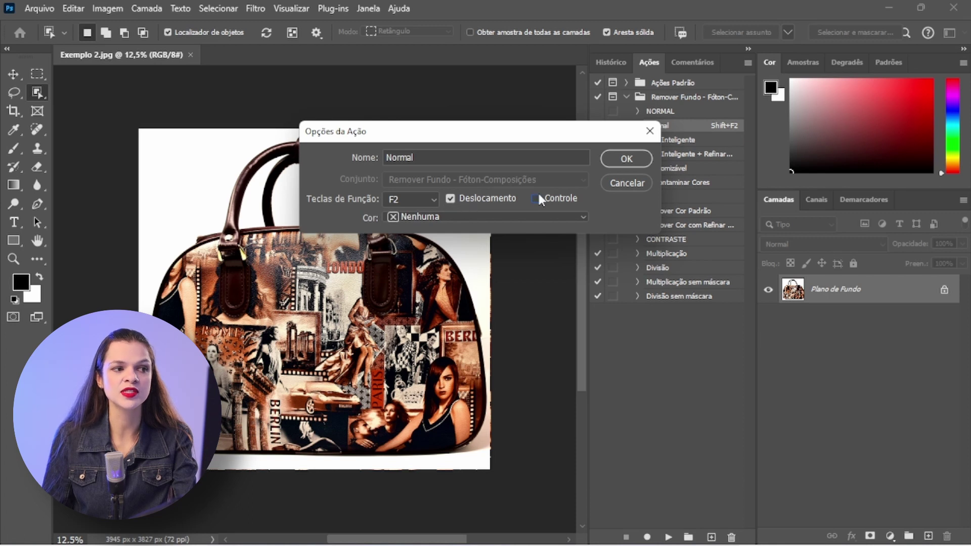
pyautogui.click(536, 199)
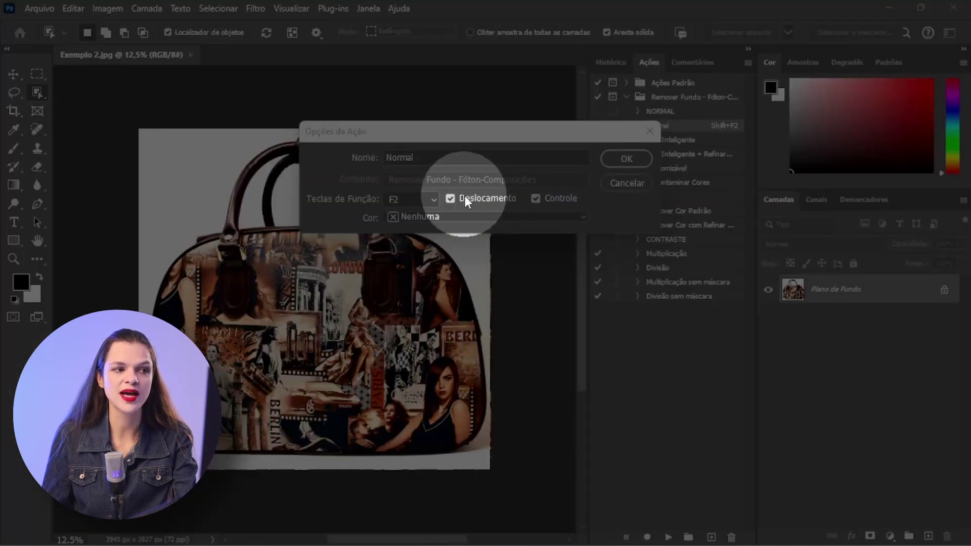
pyautogui.click(450, 198)
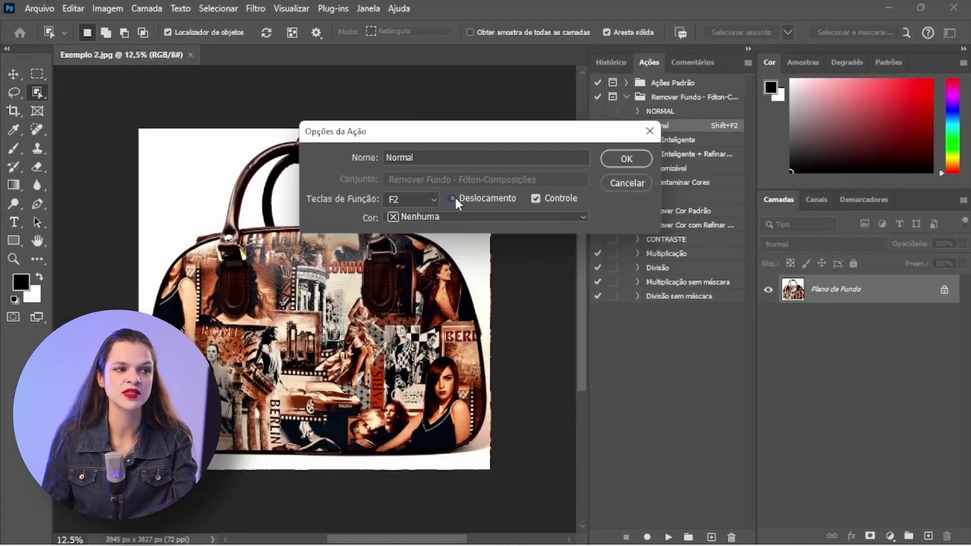
pyautogui.click(536, 199)
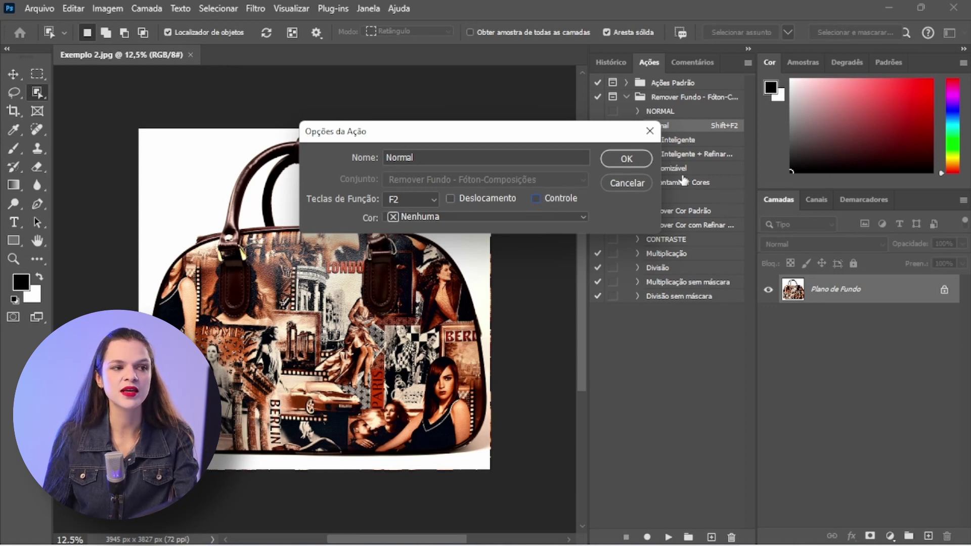
pyautogui.click(627, 183)
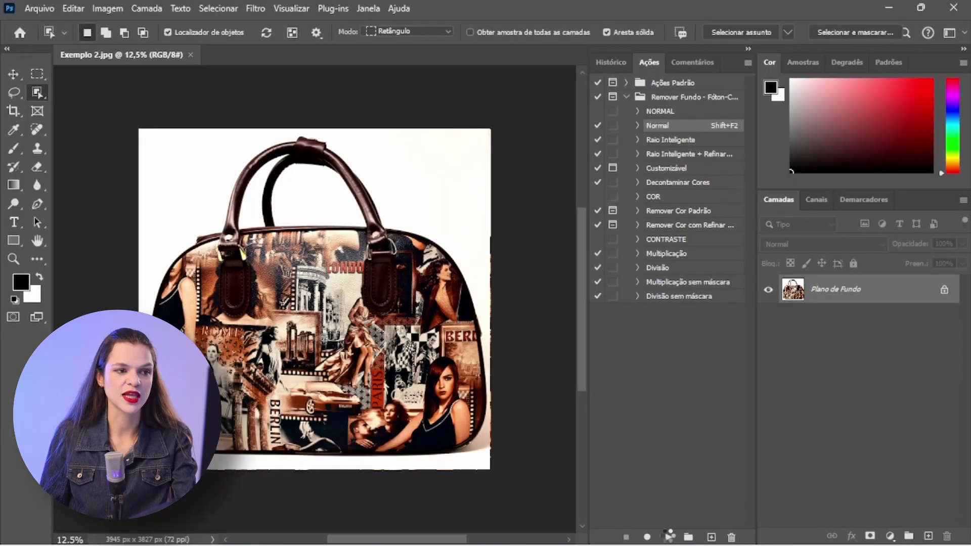
# - Run the Normal background-removal action on the handbag image
pyautogui.click(669, 536)
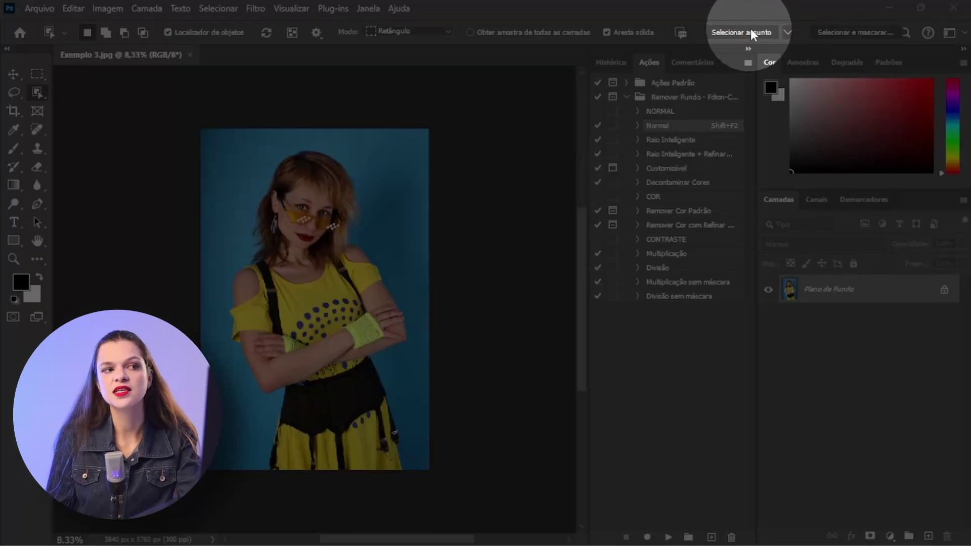
# - Isolate the woman in yellow with an automatic subject selection and turn it into a layer mask
pyautogui.click(744, 32)
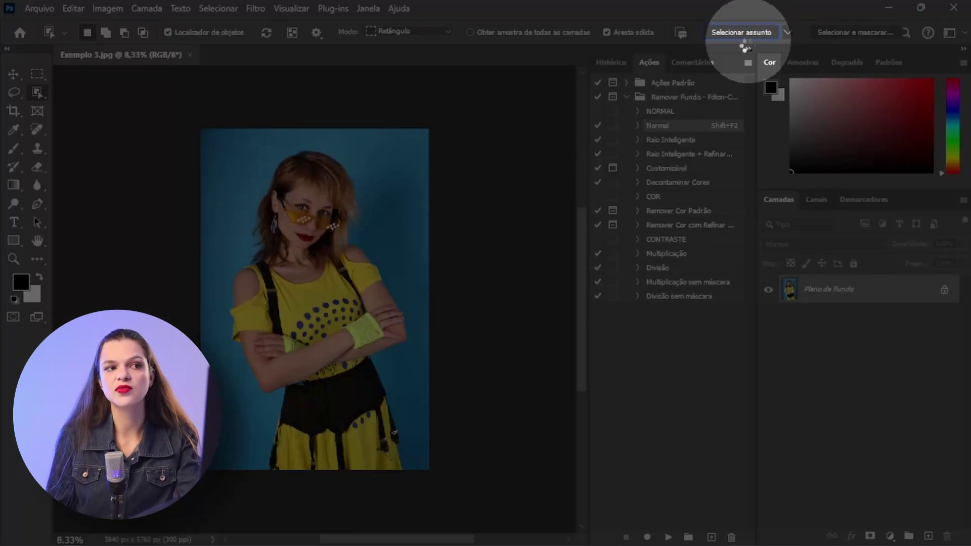
pyautogui.click(870, 536)
# - Examine the cutout's edges around the woman's hair, arms and skirt for leftover blue background
pyautogui.hotkey('ctrl', '+')
pyautogui.hotkey('ctrl', '+')
pyautogui.hotkey('ctrl', '+')
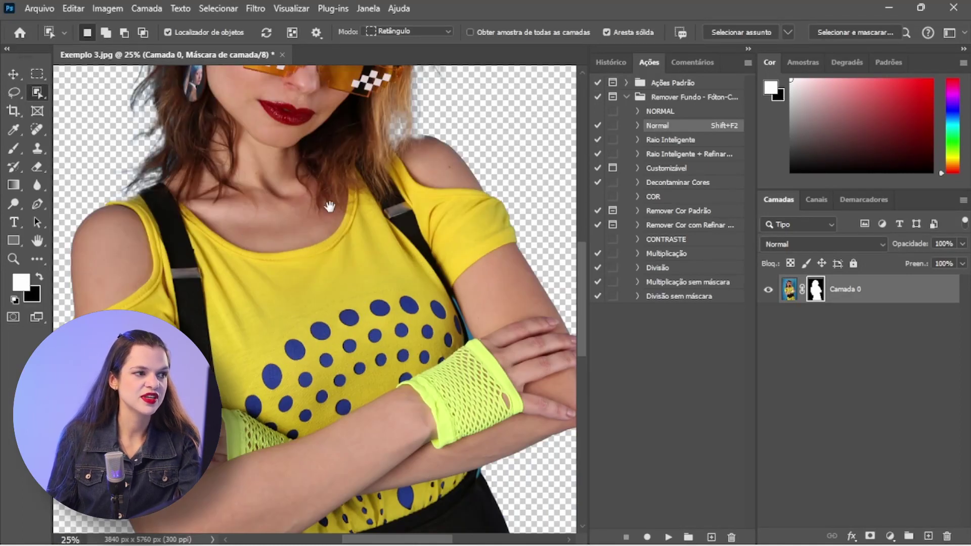
pyautogui.moveTo(330, 206); pyautogui.dragTo(303, 396)
pyautogui.hotkey('ctrl', '+')
pyautogui.hotkey('ctrl', '+')
pyautogui.moveTo(456, 399); pyautogui.dragTo(438, 433)
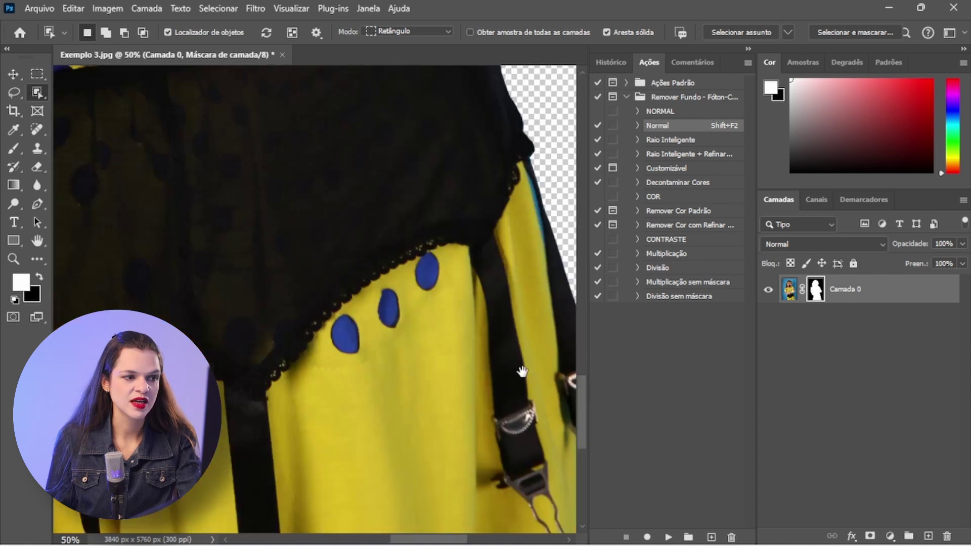
pyautogui.moveTo(522, 372); pyautogui.dragTo(394, 353)
pyautogui.hotkey('ctrl', '-')
pyautogui.hotkey('ctrl', '-')
pyautogui.hotkey('ctrl', '-')
pyautogui.hotkey('ctrl', '-')
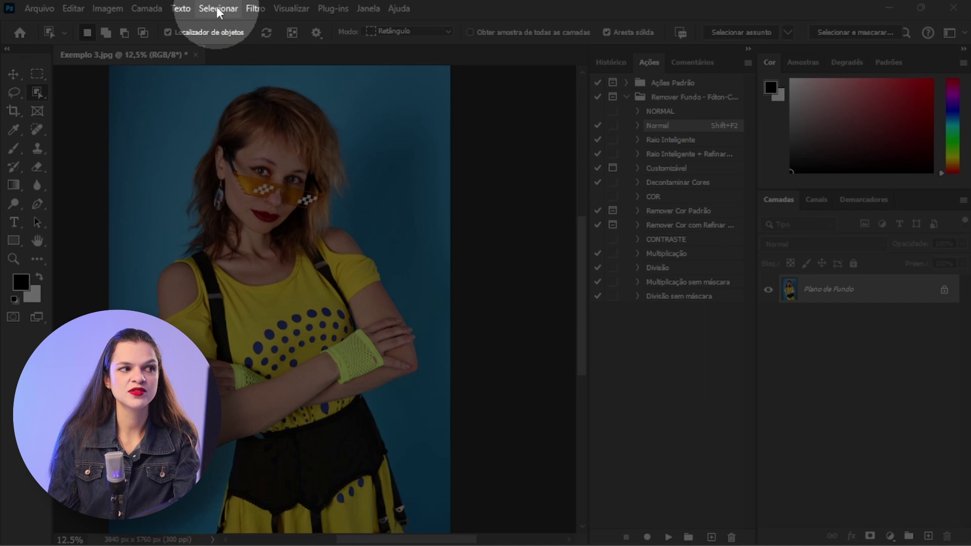
# - Select the blue backdrop with Color Range, sampling beside the woman's hair, and extend the selection to similar colours
pyautogui.click(218, 8)
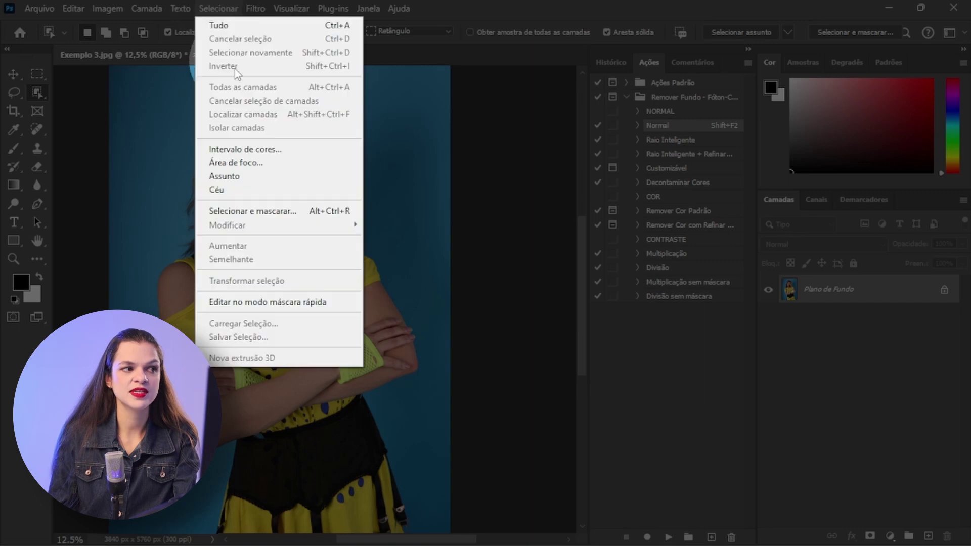
pyautogui.click(261, 150)
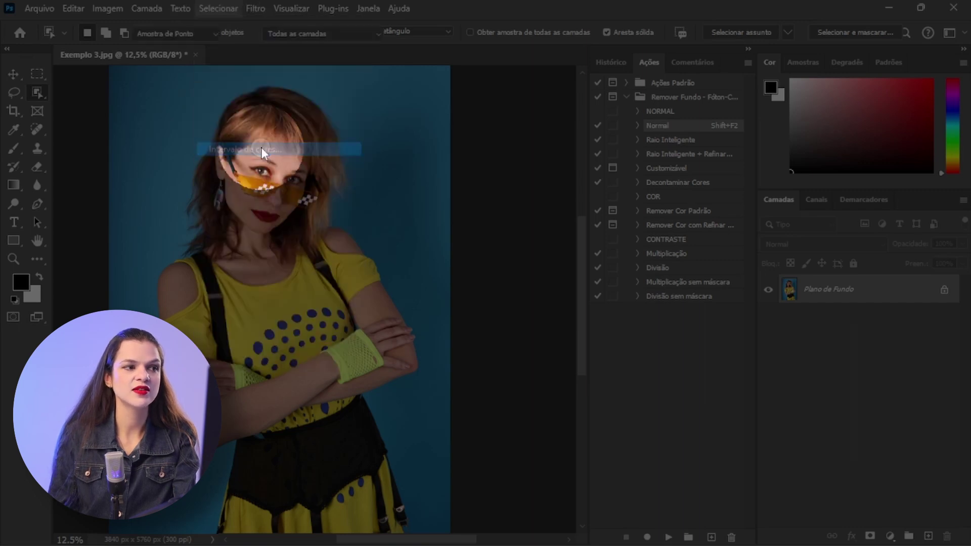
pyautogui.click(380, 151)
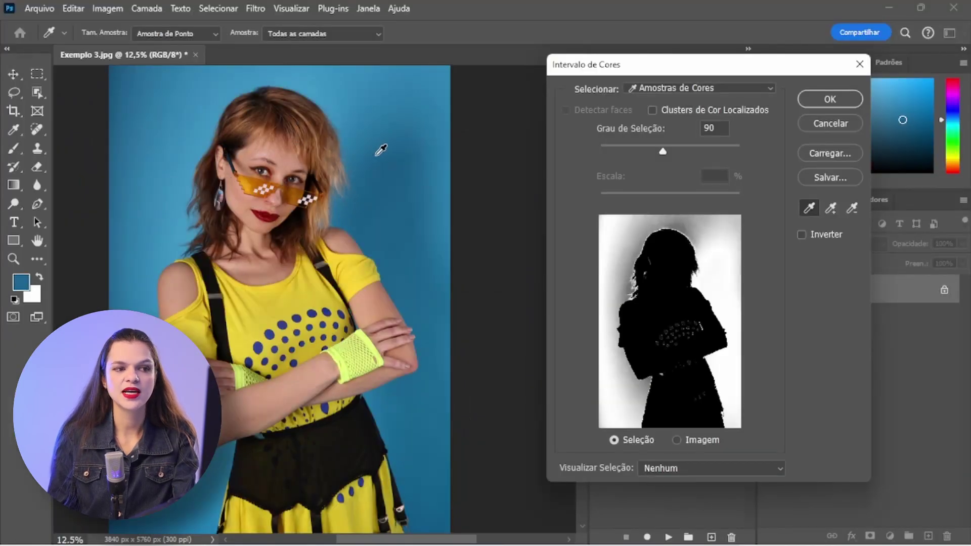
pyautogui.click(833, 102)
pyautogui.click(218, 8)
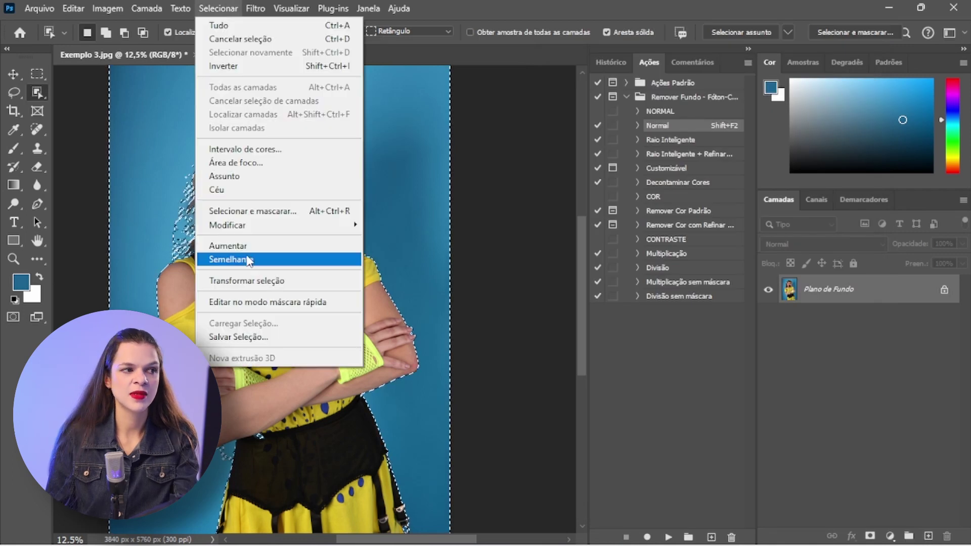
pyautogui.click(249, 256)
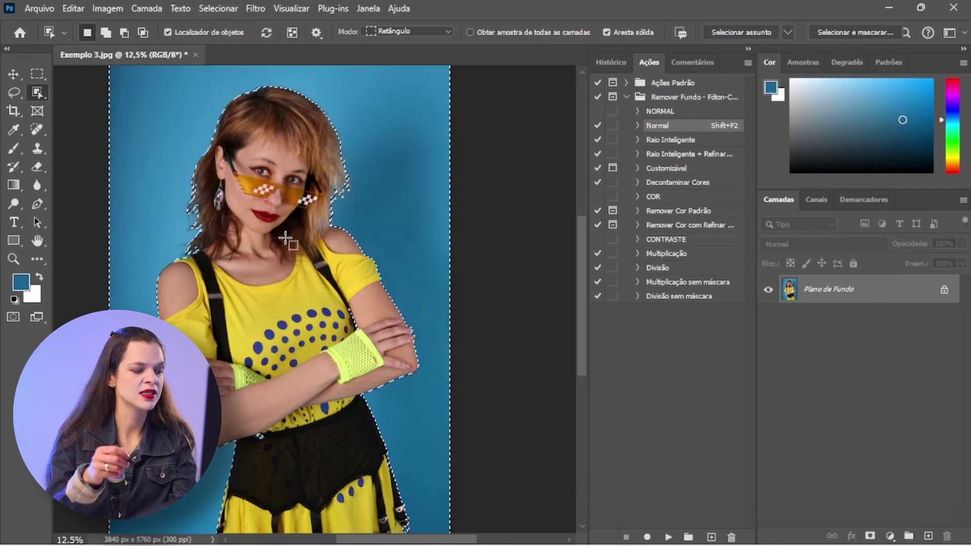
# - Invert the selection to the woman and add a layer mask that hides the blue backdrop
pyautogui.hotkey('ctrl', 'shift', 'i')
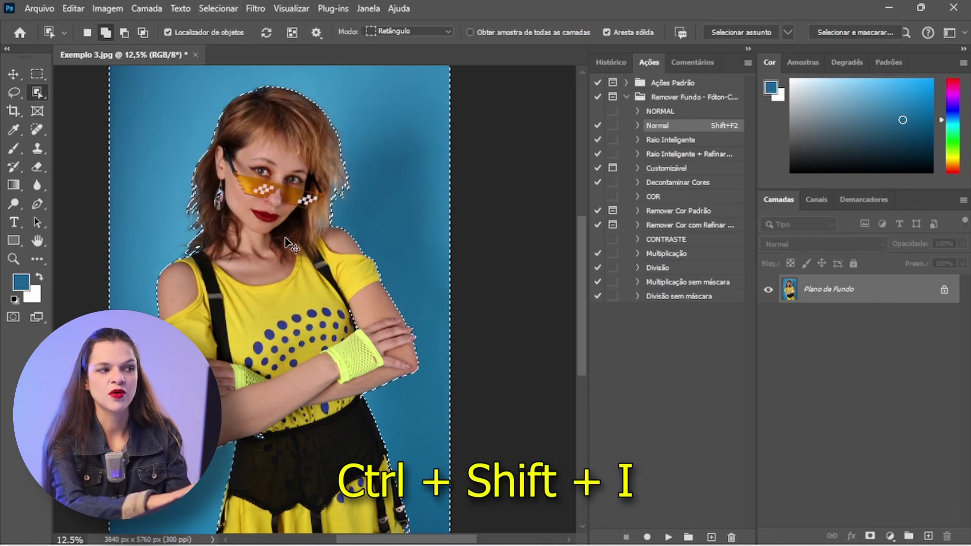
pyautogui.hotkey('ctrl', 'shift', 'i')
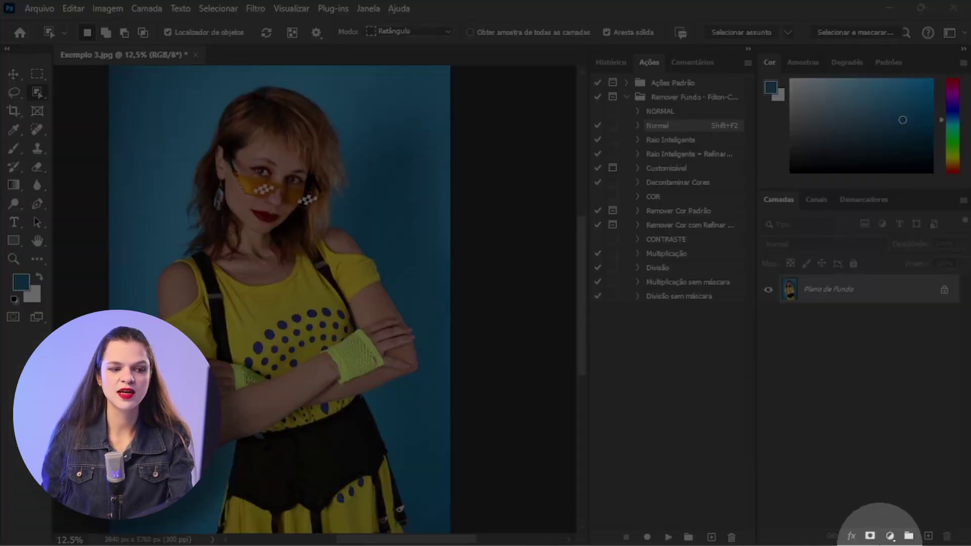
pyautogui.click(870, 536)
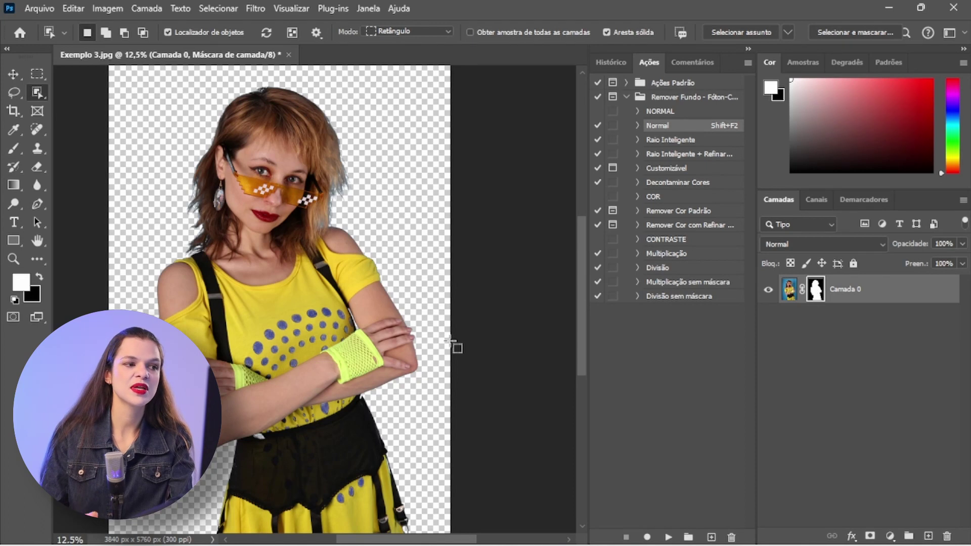
pyautogui.scroll(3, 451, 345)
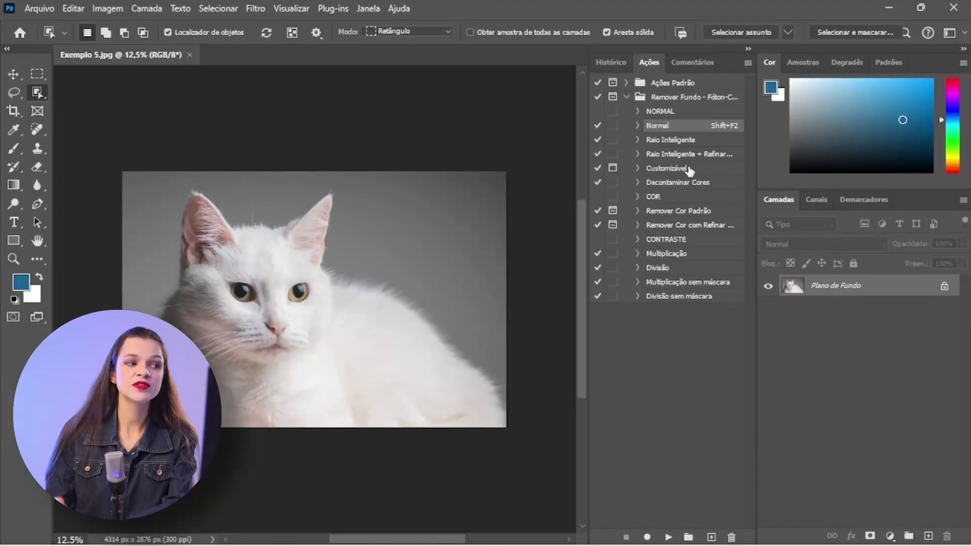
# - Examine the fine fur along the white cat's ears, head and back against the grey background
pyautogui.hotkey('ctrl', '+')
pyautogui.hotkey('ctrl', '+')
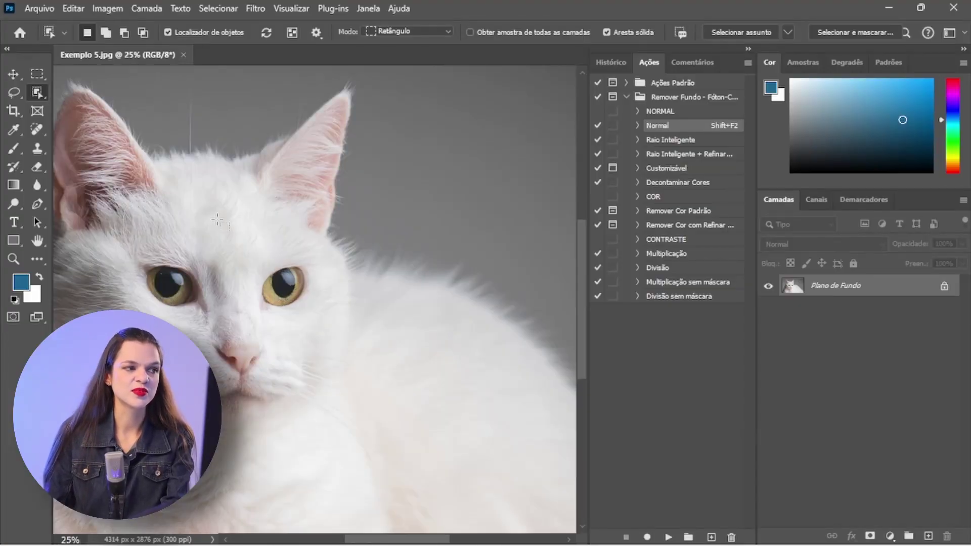
pyautogui.moveTo(288, 191); pyautogui.dragTo(473, 179)
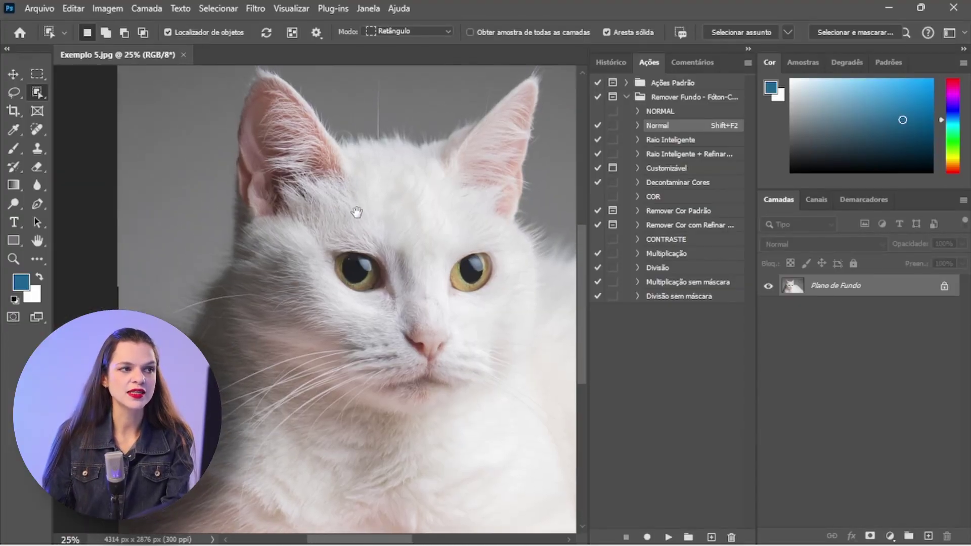
pyautogui.moveTo(355, 212); pyautogui.dragTo(346, 248)
pyautogui.hotkey('ctrl', '+')
pyautogui.moveTo(342, 157); pyautogui.dragTo(186, 221)
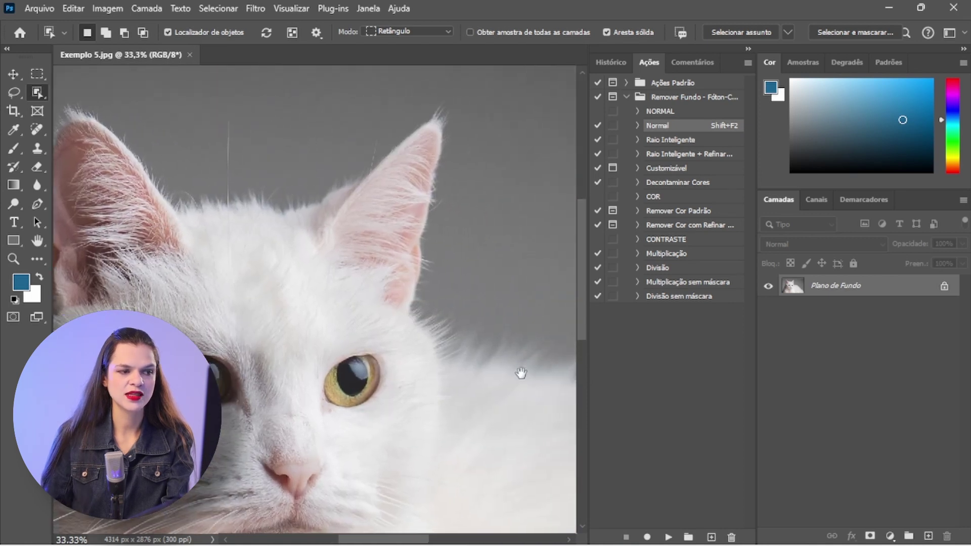
pyautogui.moveTo(521, 373); pyautogui.dragTo(244, 302)
pyautogui.moveTo(316, 285); pyautogui.dragTo(362, 211)
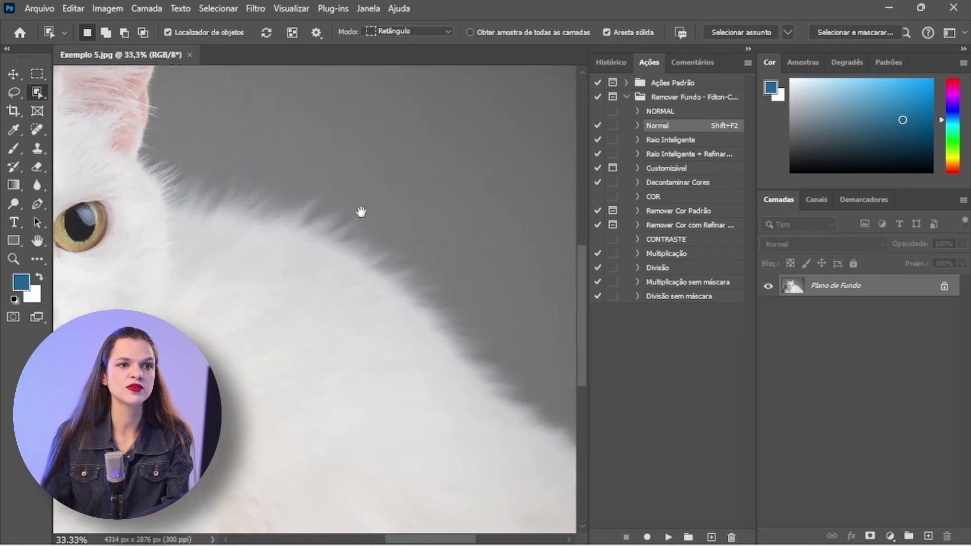
pyautogui.hotkey('ctrl', '-')
pyautogui.hotkey('ctrl', '-')
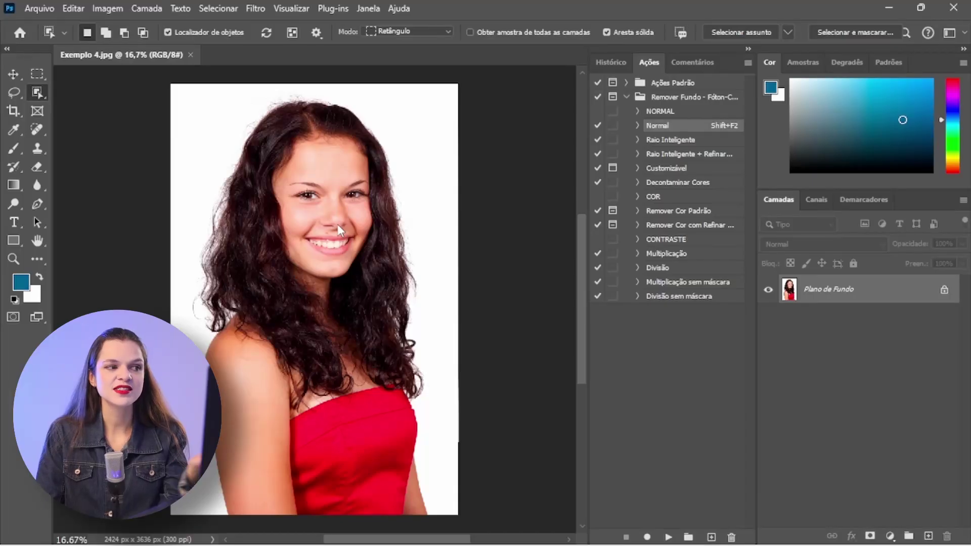
pyautogui.hotkey('ctrl', '-')
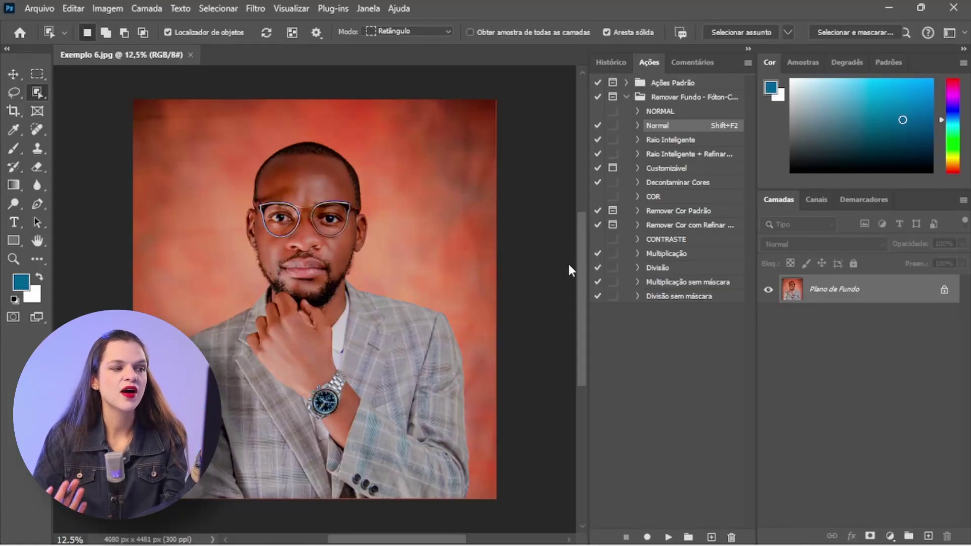
# - Isolate the man in the plaid jacket with an automatic subject selection and add a layer mask from it
pyautogui.hotkey('ctrl', '+')
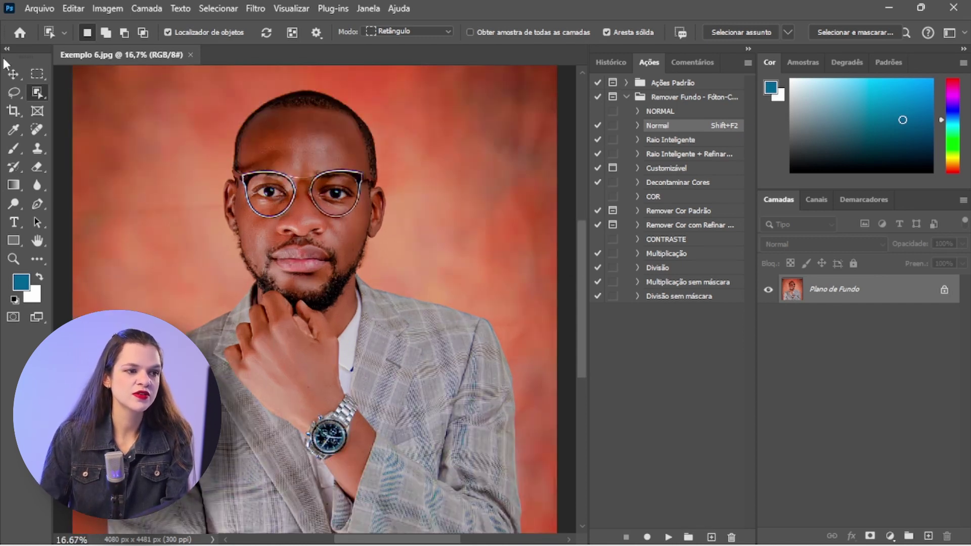
pyautogui.moveTo(214, 133); pyautogui.dragTo(239, 162)
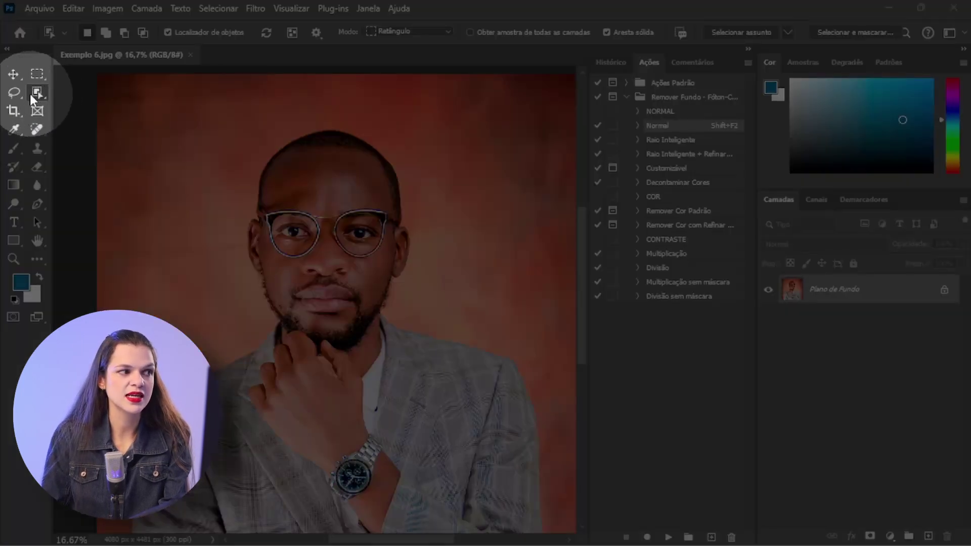
pyautogui.rightClick(33, 93)
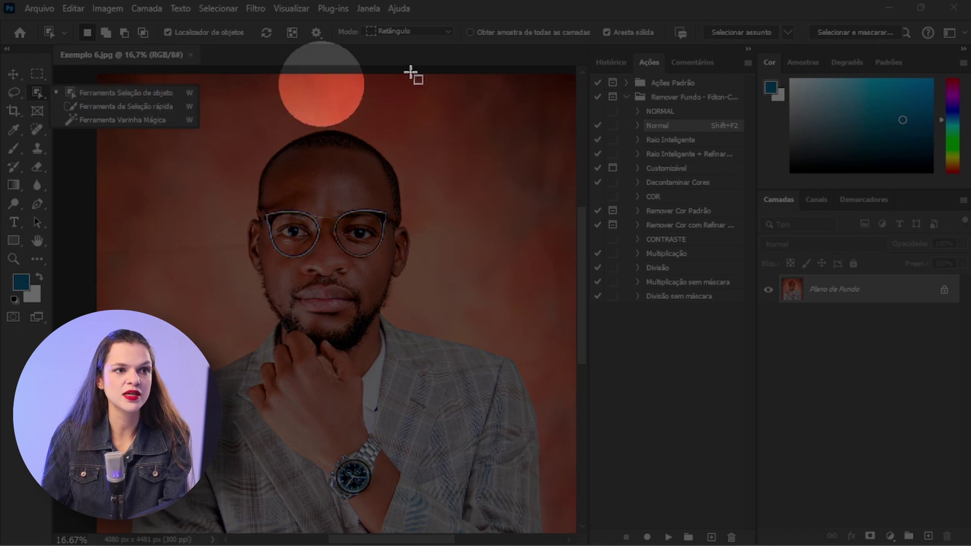
pyautogui.click(725, 36)
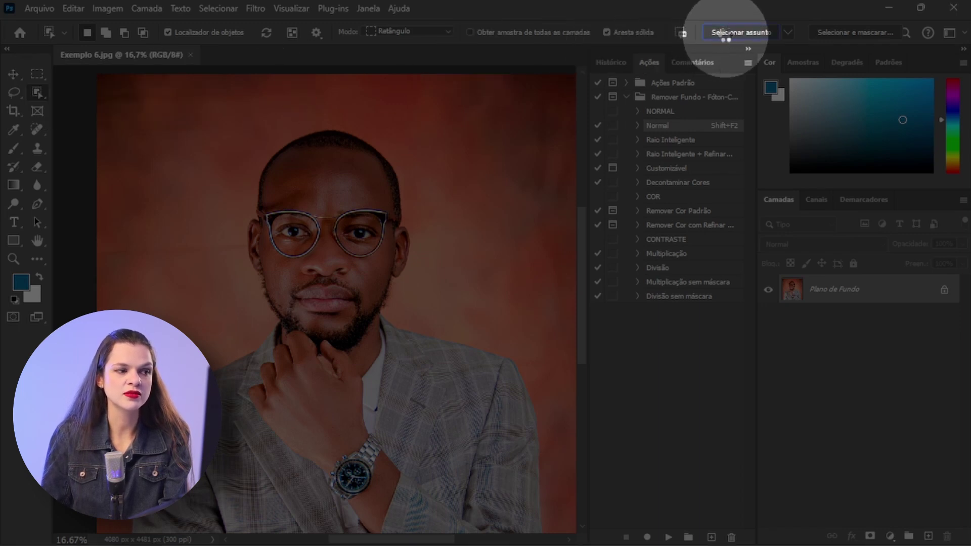
pyautogui.click(870, 536)
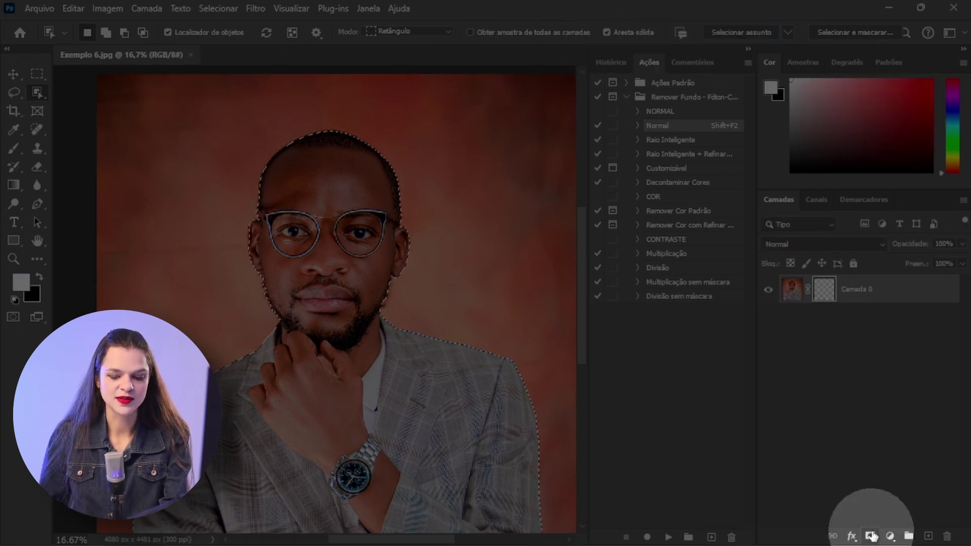
# - Examine the mask's edge along the shoulder of the man's plaid jacket at 100% zoom
pyautogui.hotkey('ctrl', '+')
pyautogui.hotkey('ctrl', '+')
pyautogui.moveTo(281, 342); pyautogui.dragTo(445, 213)
pyautogui.hotkey('ctrl', '+')
pyautogui.hotkey('ctrl', '+')
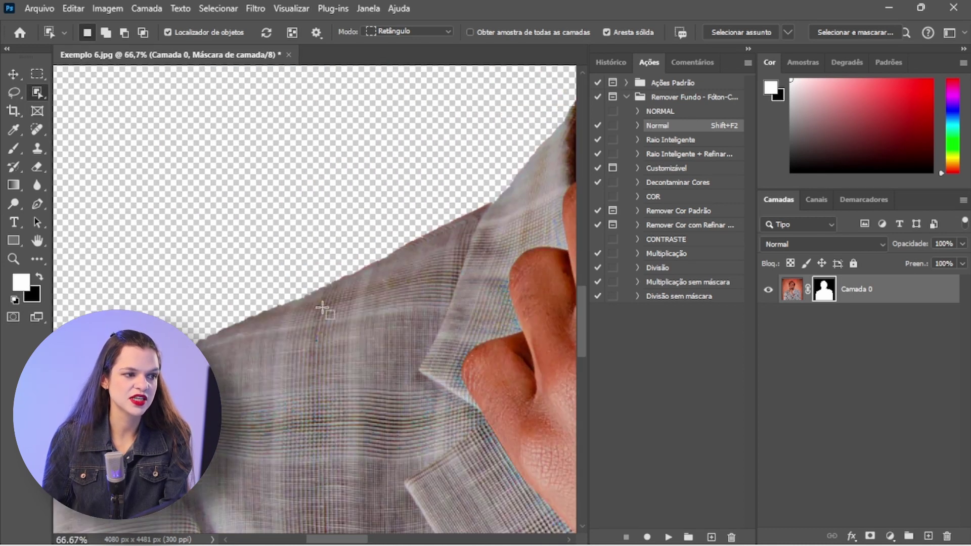
pyautogui.hotkey('ctrl', '+')
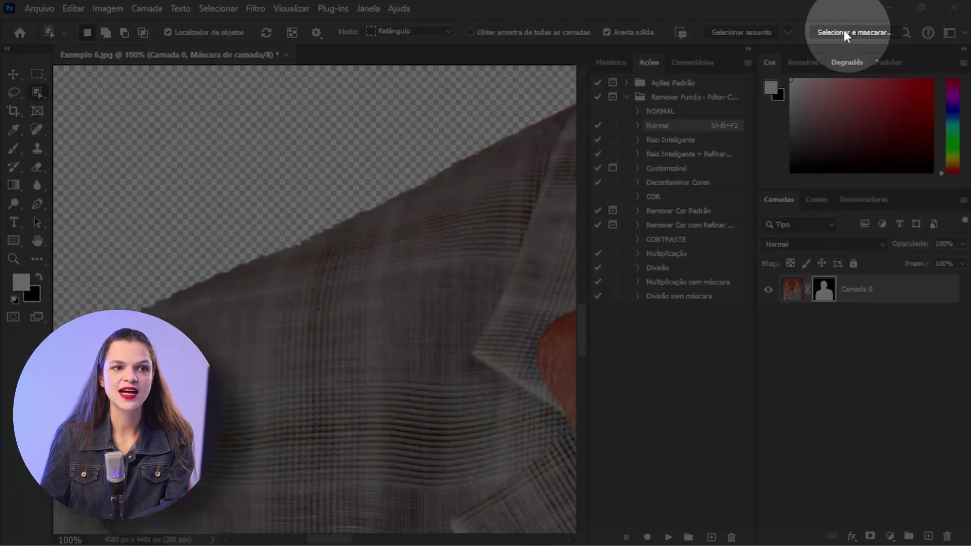
# - Refine the man's mask in Select and Mask with Smart Radius on and a 10 px radius, and inspect the shoulder edge
pyautogui.click(845, 34)
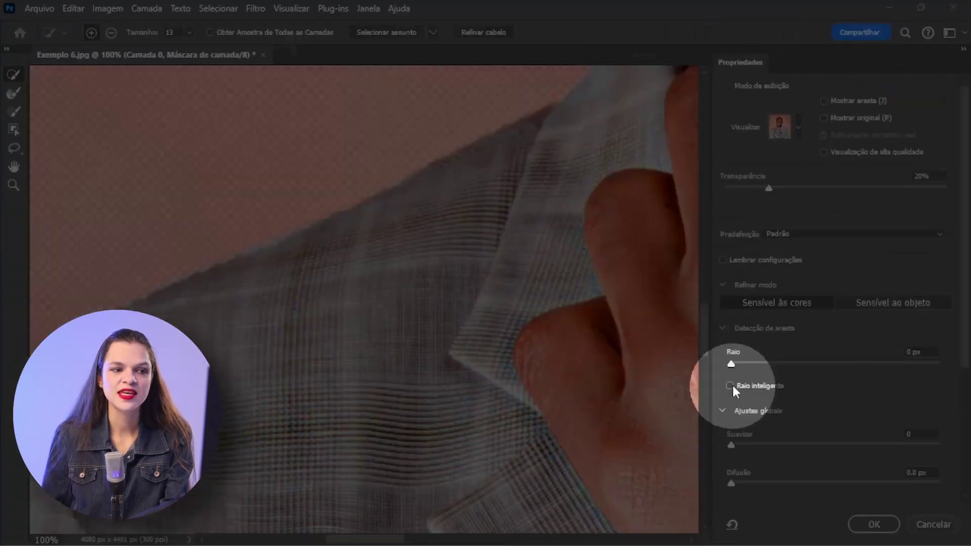
pyautogui.click(729, 385)
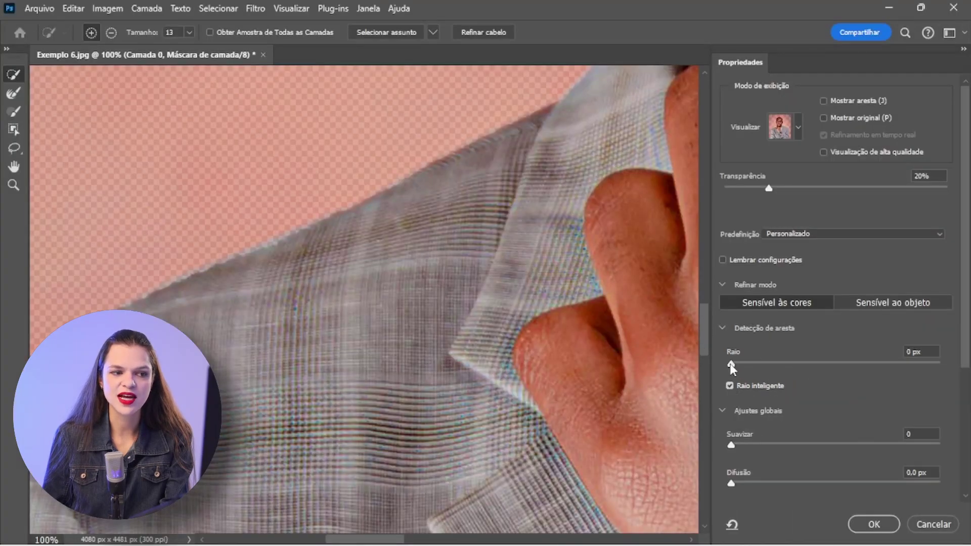
pyautogui.moveTo(732, 368); pyautogui.dragTo(759, 371)
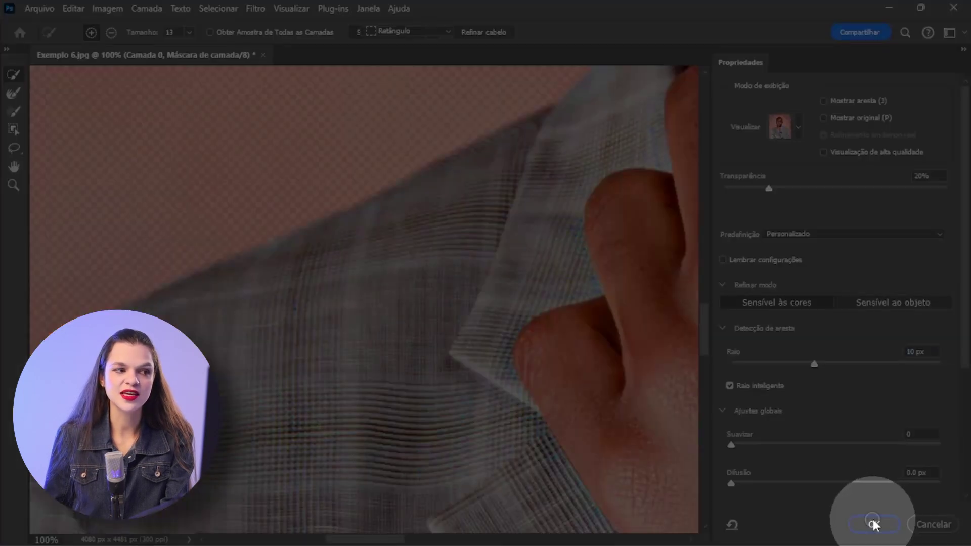
pyautogui.click(873, 524)
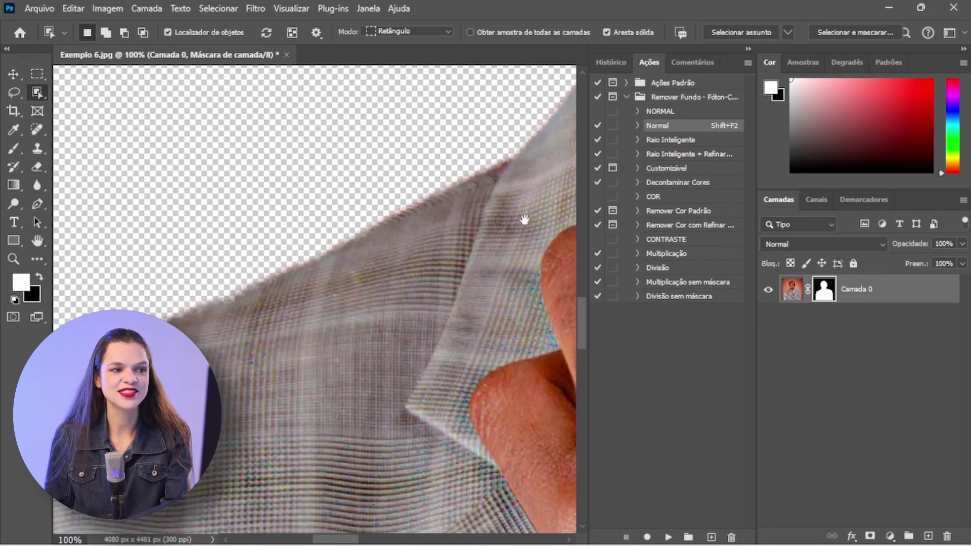
pyautogui.moveTo(521, 202); pyautogui.dragTo(420, 278)
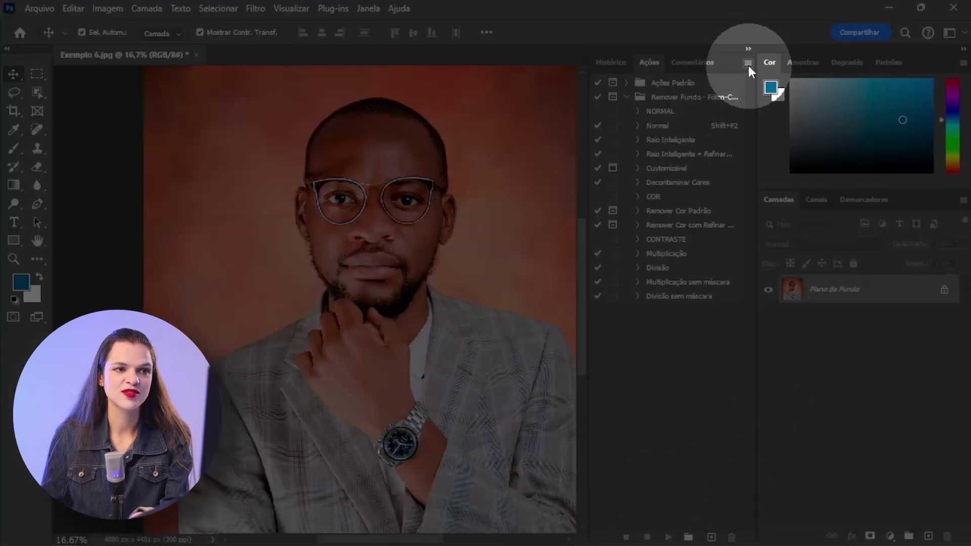
# - Create a new action named "Remover Fundo + Raio Inteligente" in the Ações Padrão set and start recording it
pyautogui.click(749, 62)
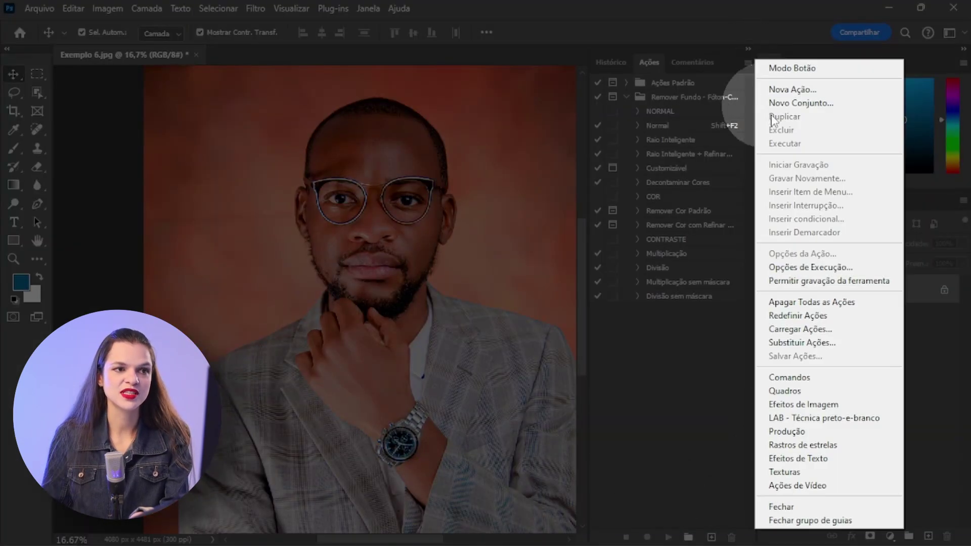
pyautogui.click(806, 91)
pyautogui.write('Remover Fundo + Raio Inteligente')
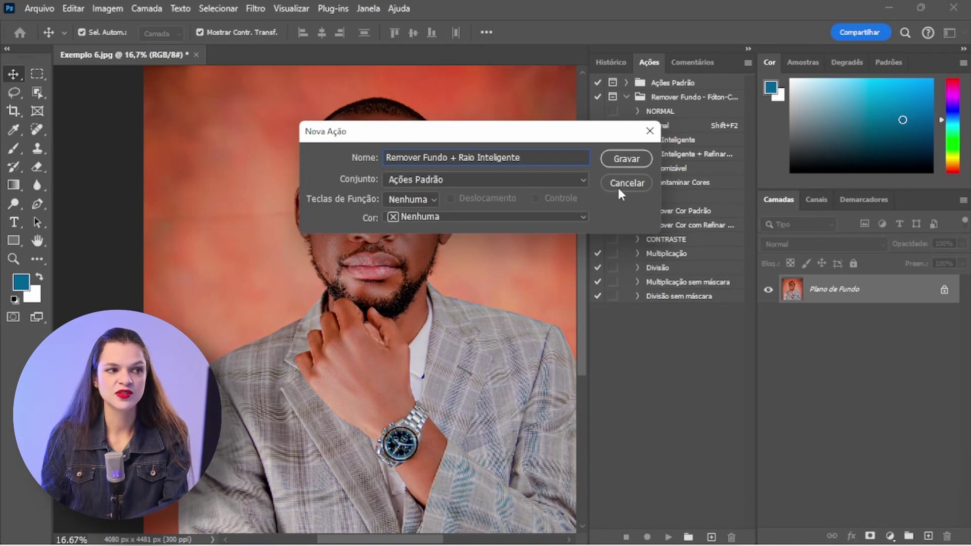
pyautogui.click(626, 160)
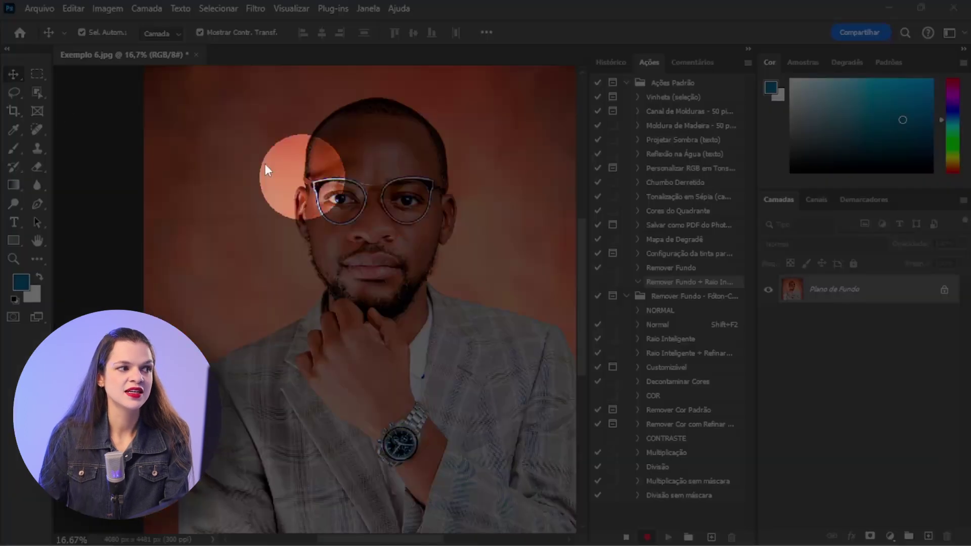
# - Record an automatic subject selection of the man and a layer mask made from it
pyautogui.click(39, 94)
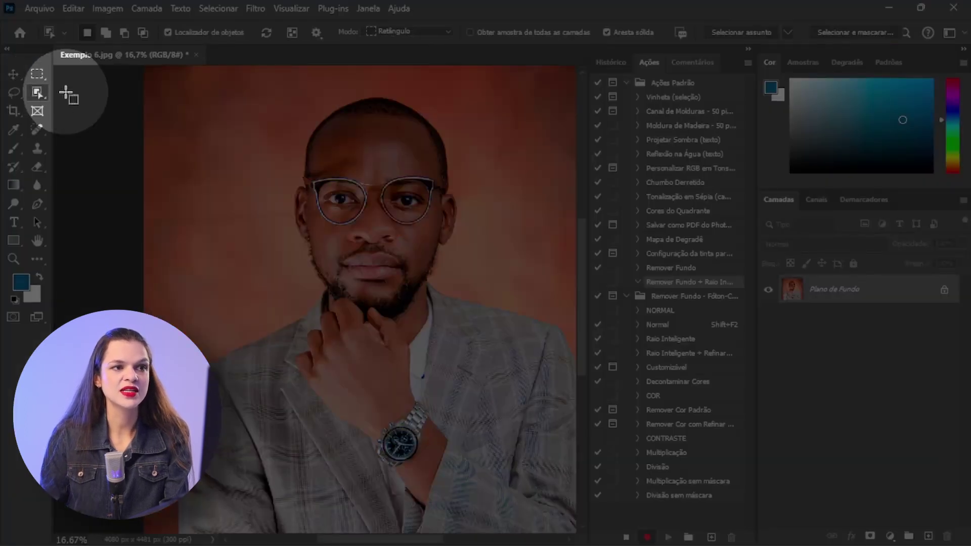
pyautogui.click(736, 34)
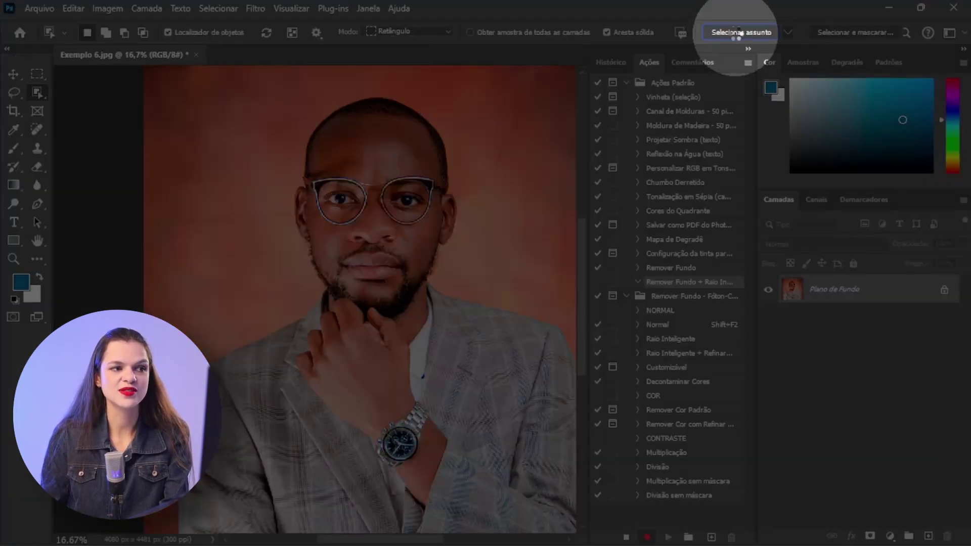
pyautogui.click(871, 537)
# - Record a Select and Mask refinement of the man's mask using Smart Radius and an edge radius, and stop the action recording
pyautogui.click(854, 33)
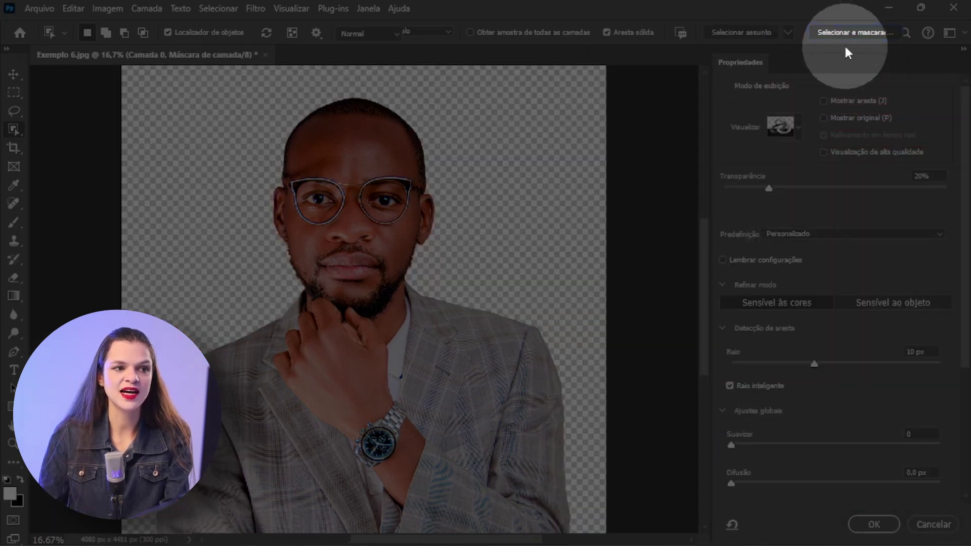
pyautogui.click(729, 386)
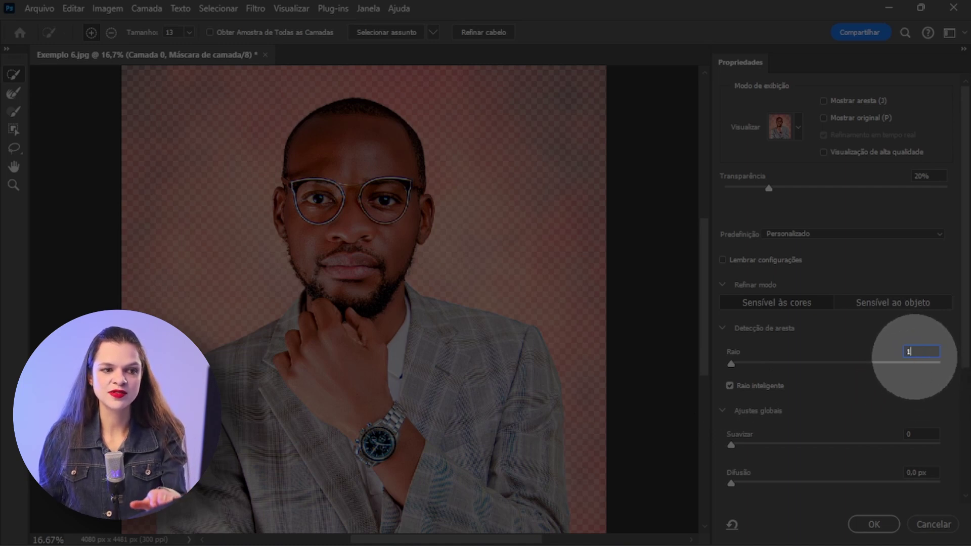
pyautogui.click(915, 351)
pyautogui.write('1')
pyautogui.click(873, 523)
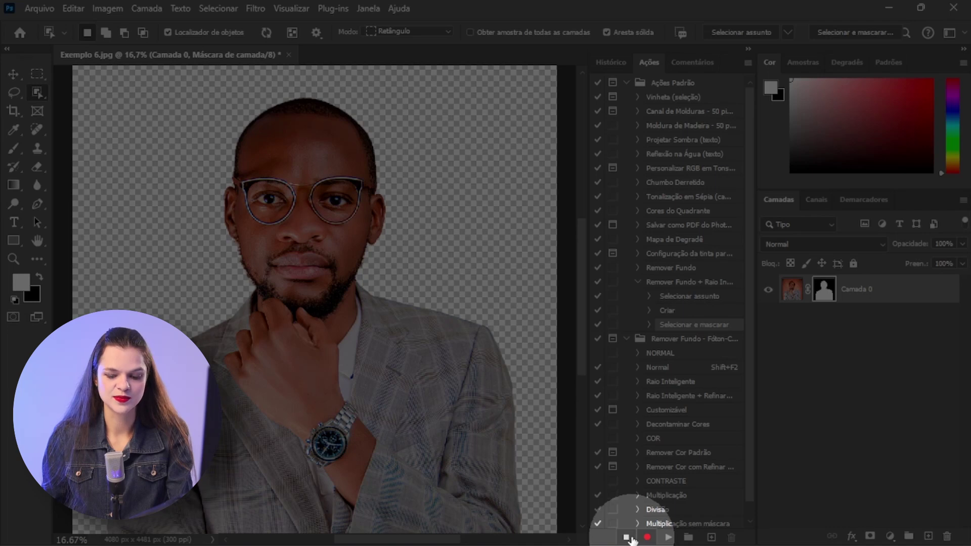
pyautogui.click(627, 537)
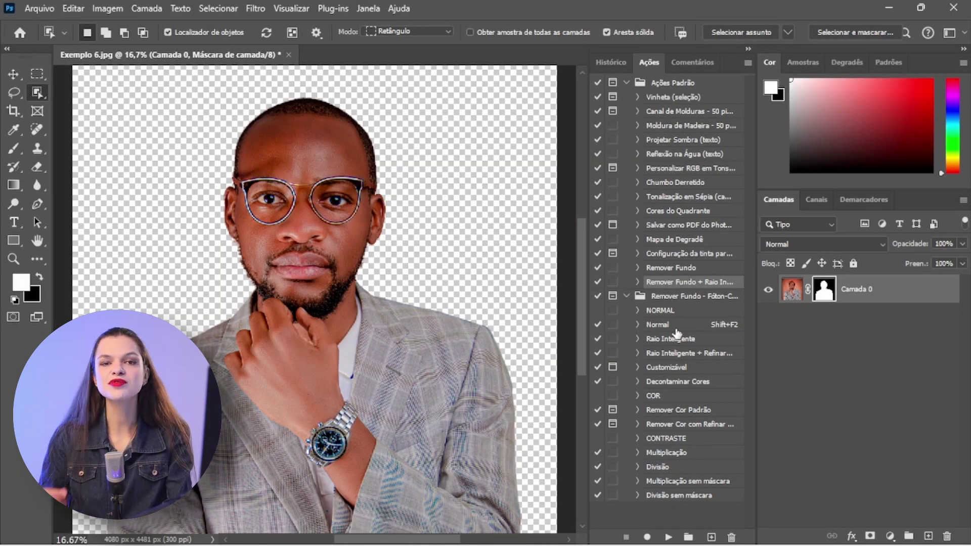
# - Run the Raio Inteligente action on the dog photo to mask out its background
pyautogui.click(636, 339)
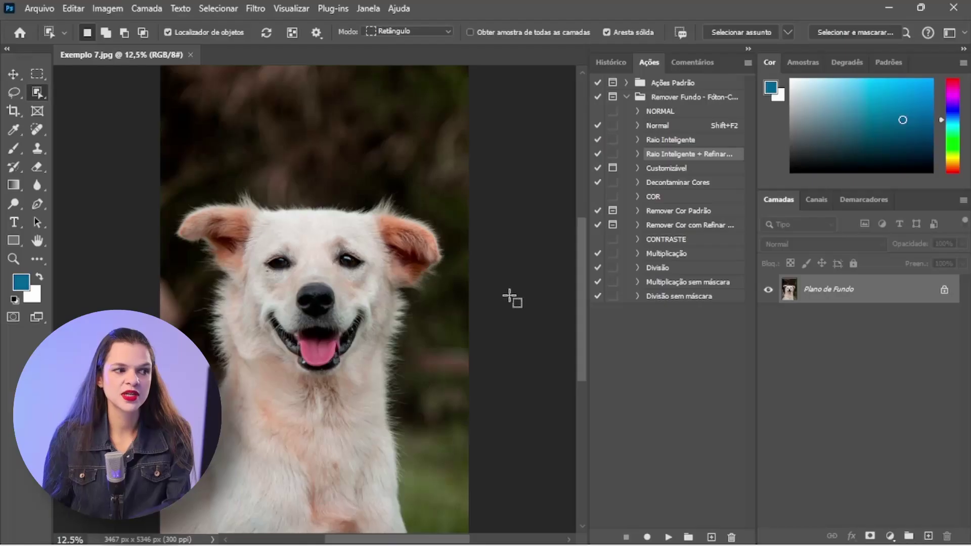
pyautogui.click(690, 143)
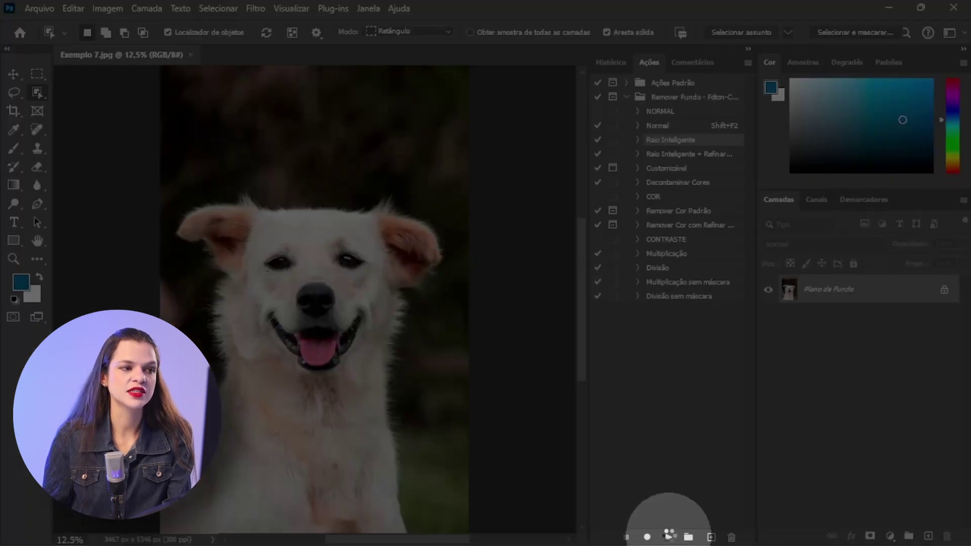
pyautogui.click(669, 536)
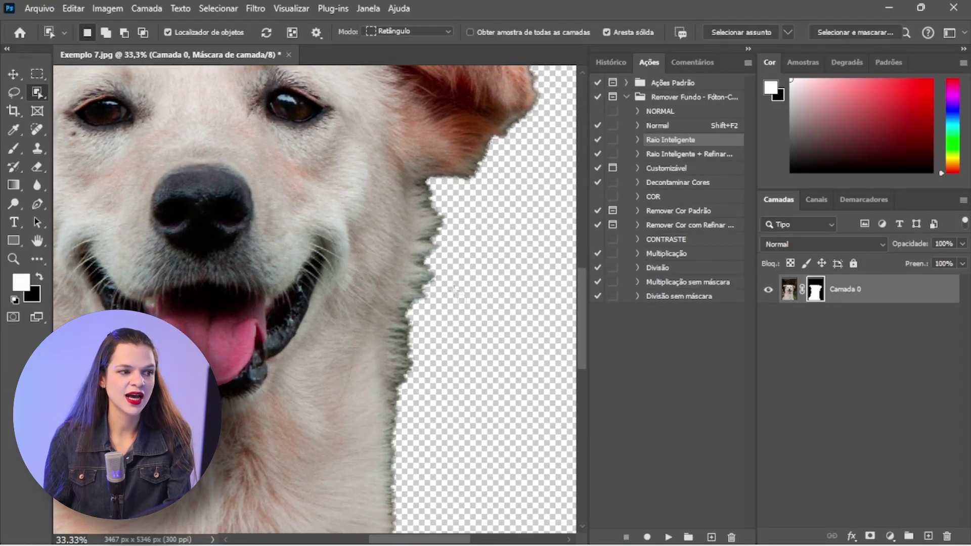
# - Refine the dog's fur edge in Select and Mask with Smart Radius, a 10 px radius and the Refine Hair option
pyautogui.hotkey('ctrl', '+')
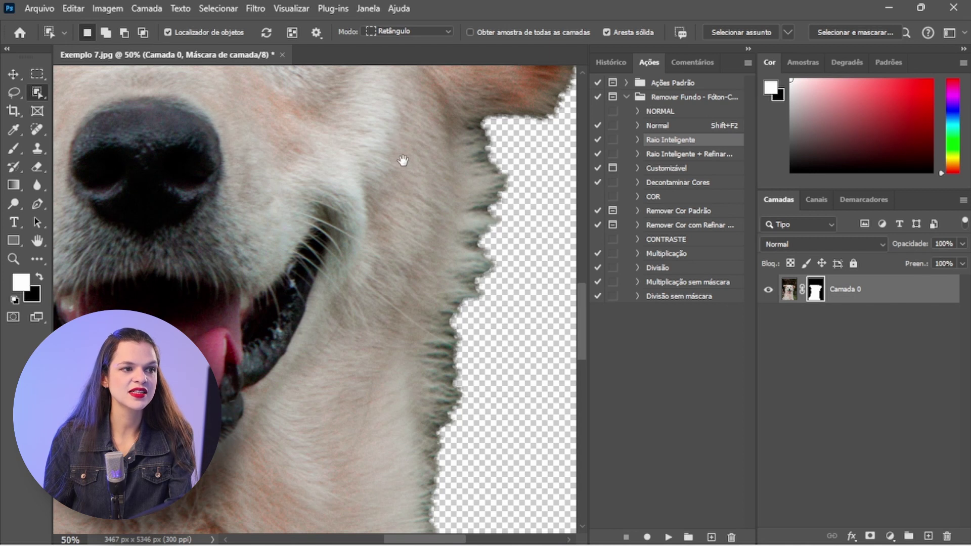
pyautogui.moveTo(404, 161); pyautogui.dragTo(455, 404)
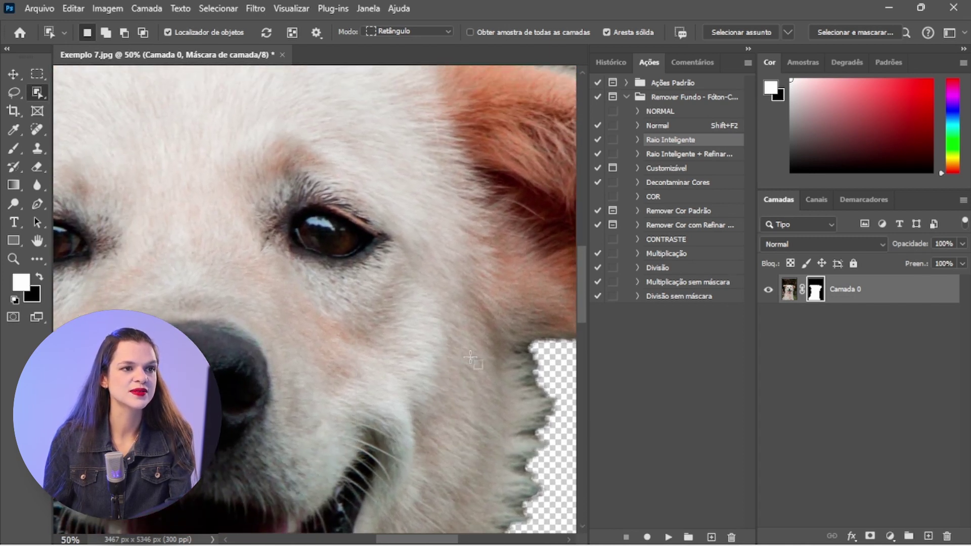
pyautogui.hotkey('ctrl', '-')
pyautogui.moveTo(286, 235); pyautogui.dragTo(412, 290)
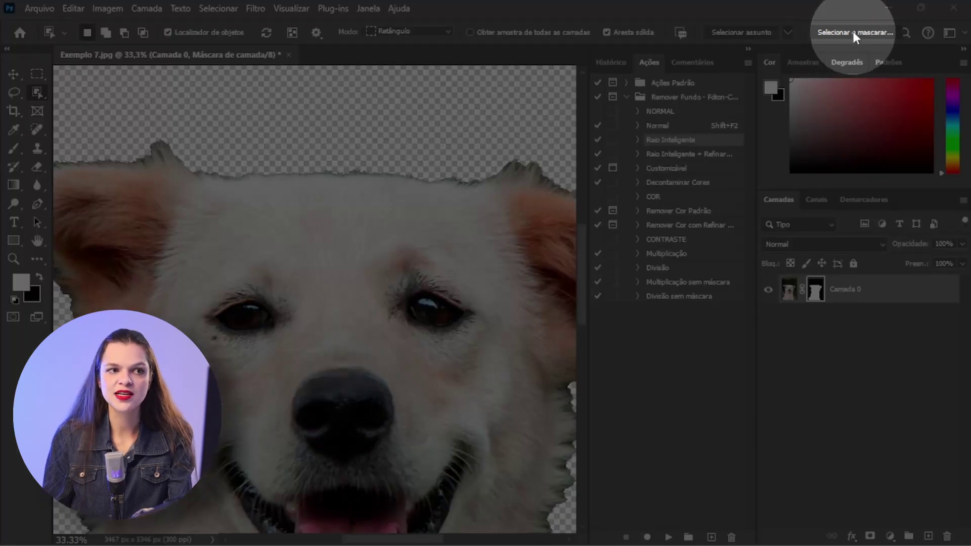
pyautogui.click(854, 33)
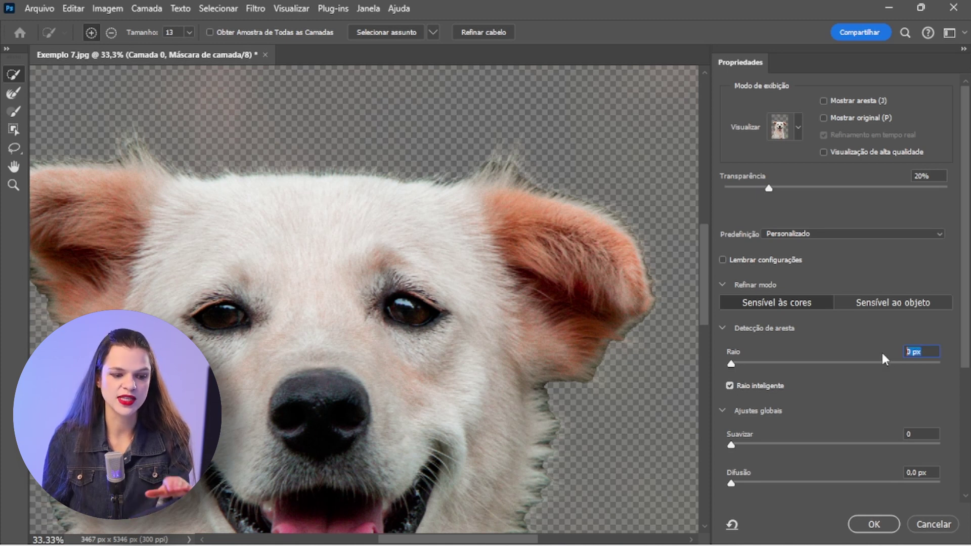
pyautogui.write('10')
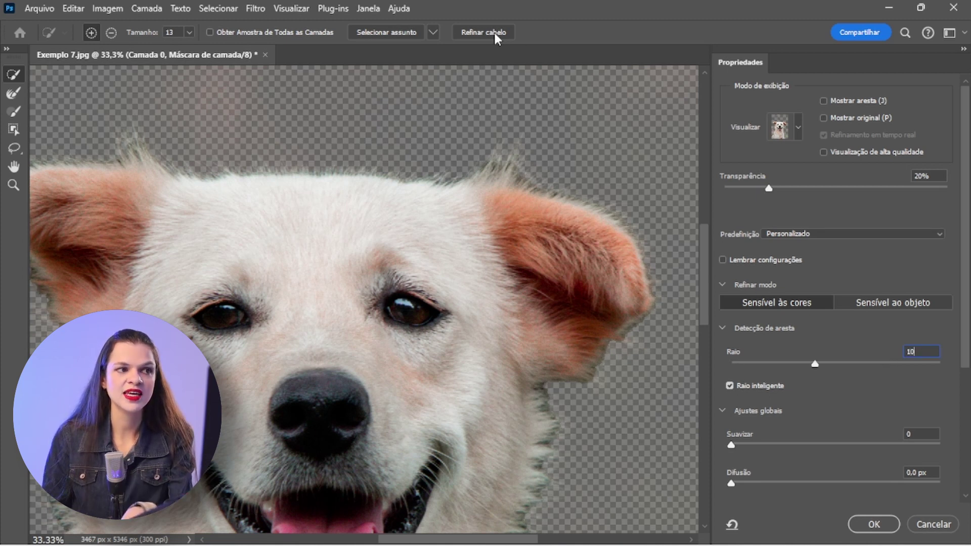
pyautogui.click(494, 33)
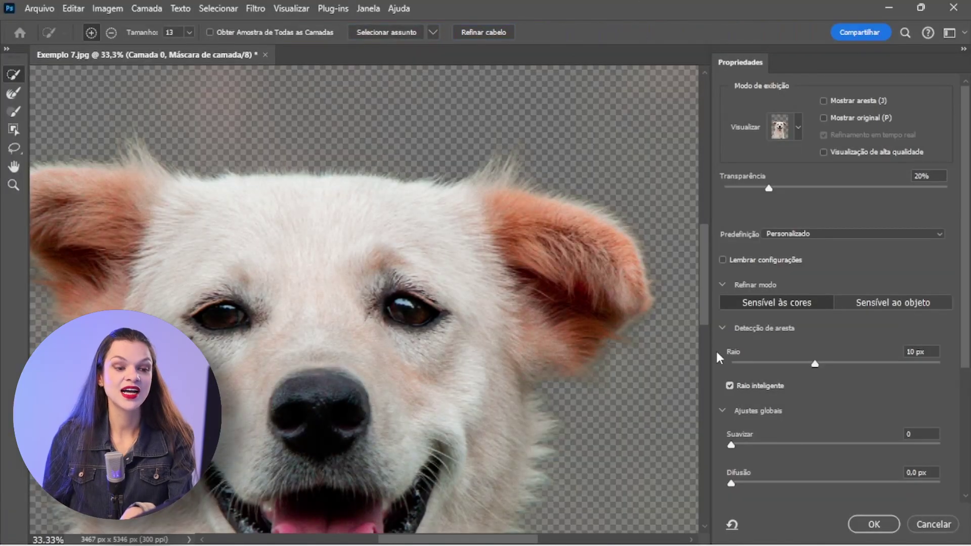
pyautogui.click(874, 524)
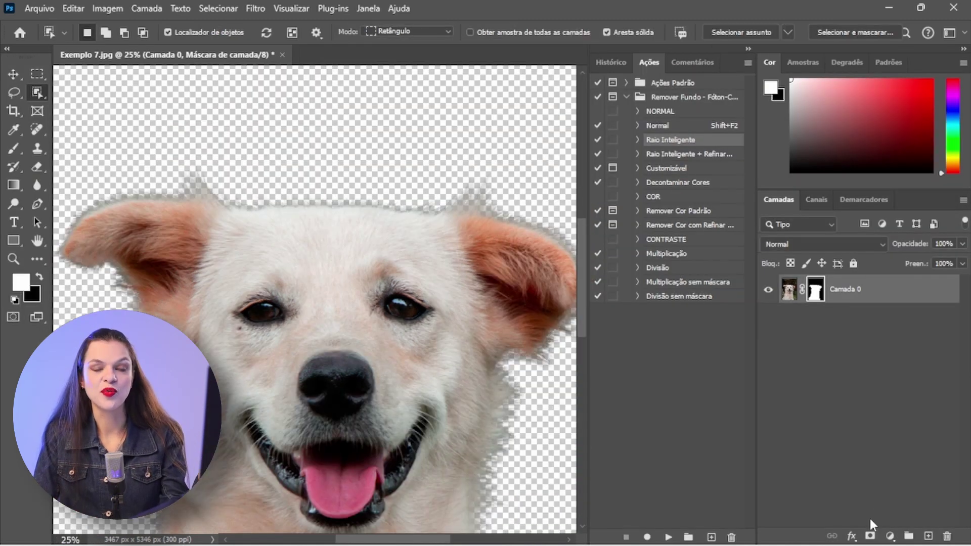
pyautogui.hotkey('ctrl', '-')
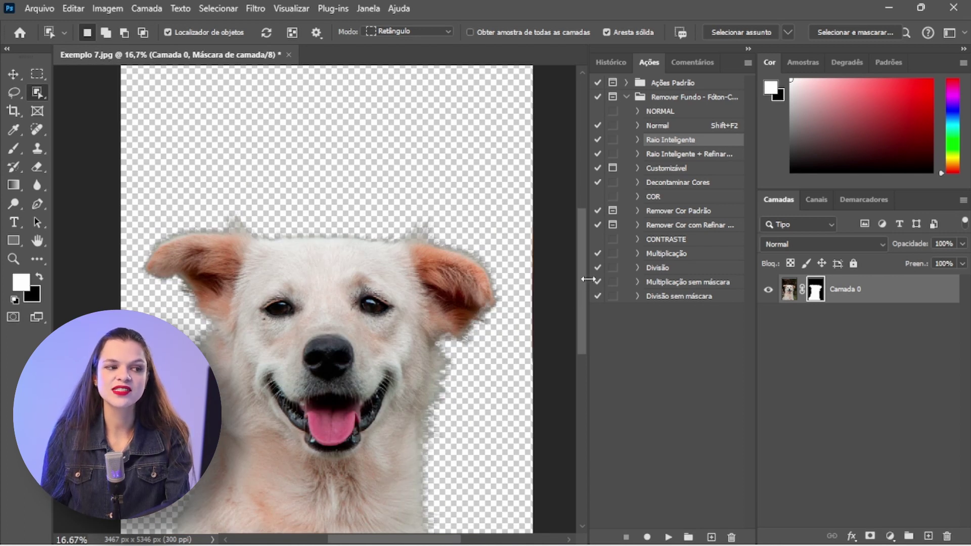
# - Run the "Raio Inteligente + Refinar cabelo" action on the white cat photo
pyautogui.moveTo(588, 280); pyautogui.dragTo(544, 276)
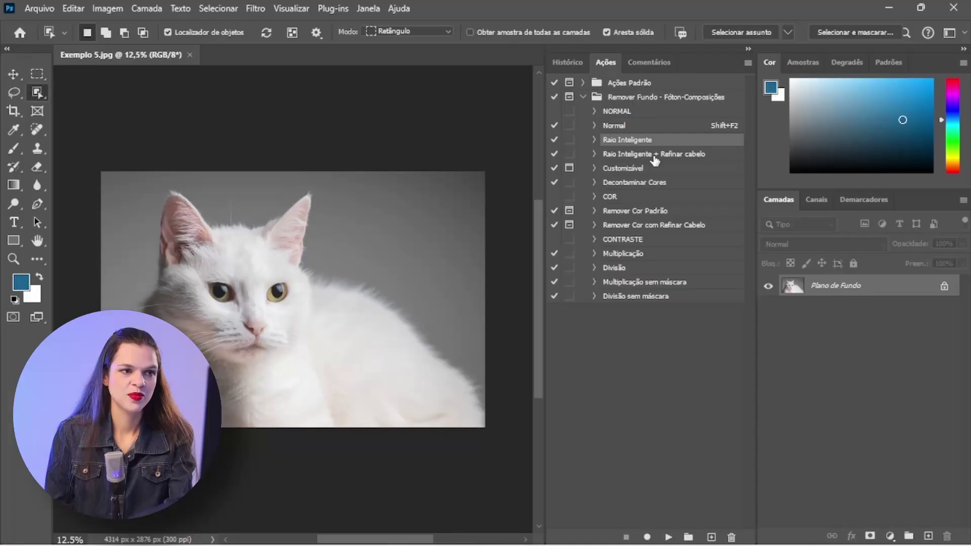
pyautogui.click(653, 154)
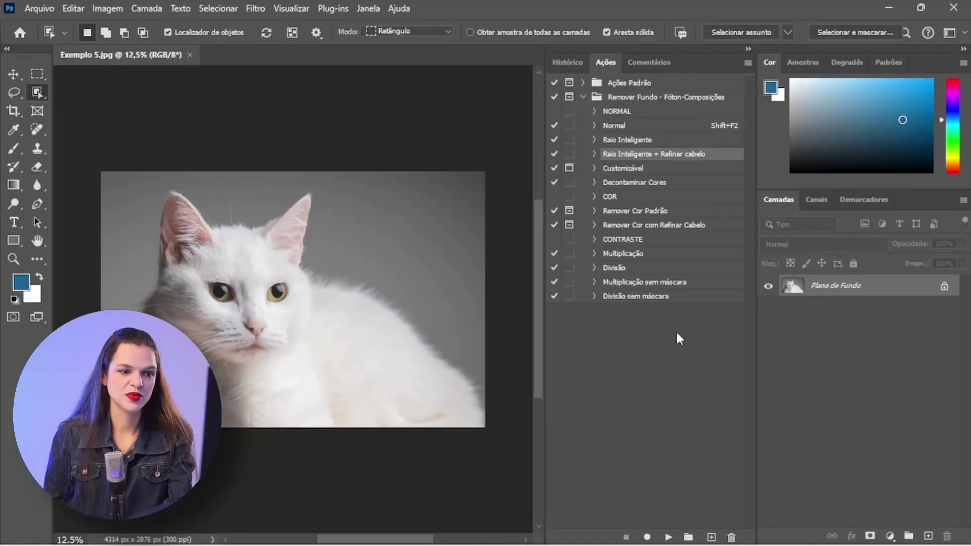
pyautogui.click(669, 537)
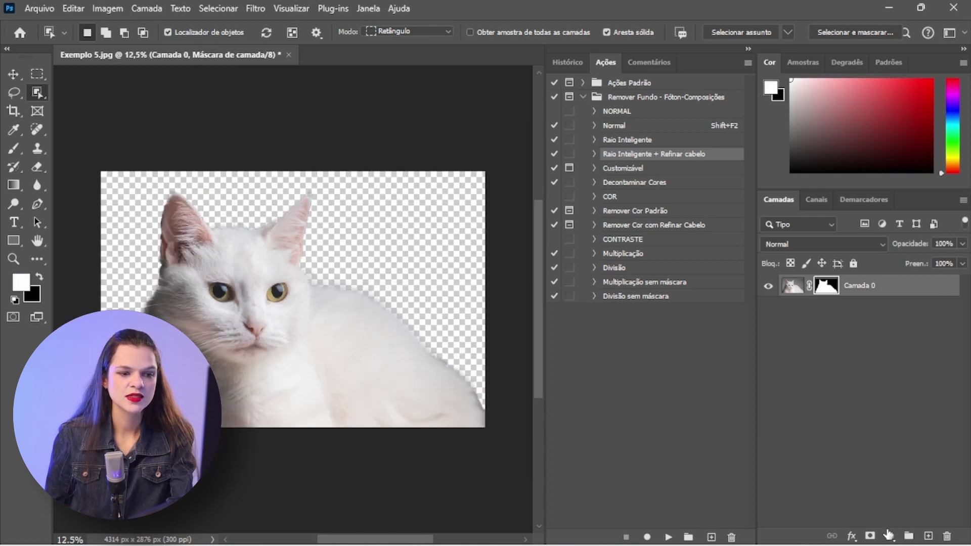
# - Add a dark grey solid colour fill layer beneath the masked cat and examine the fur edges against it
pyautogui.click(890, 537)
pyautogui.click(906, 284)
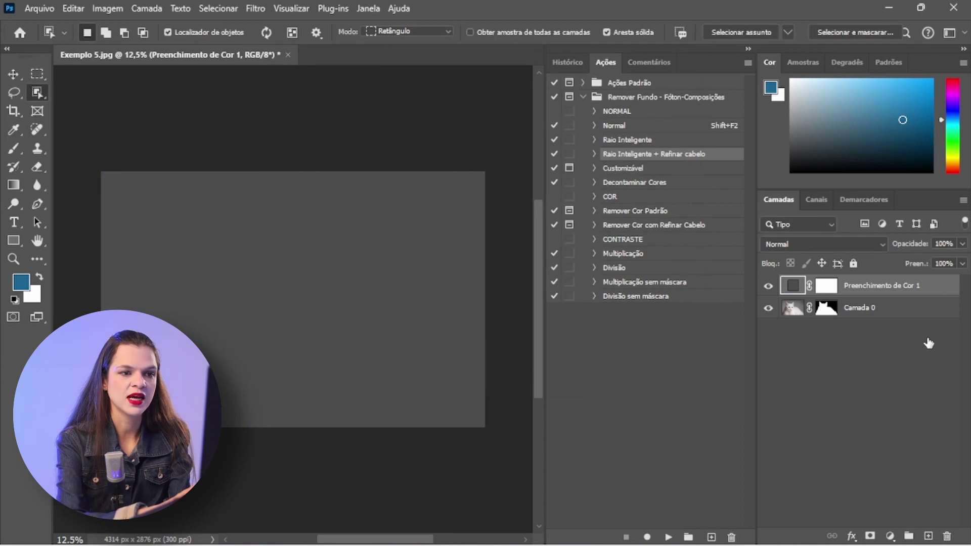
pyautogui.hotkey('ctrl', '[')
pyautogui.hotkey('ctrl', '+')
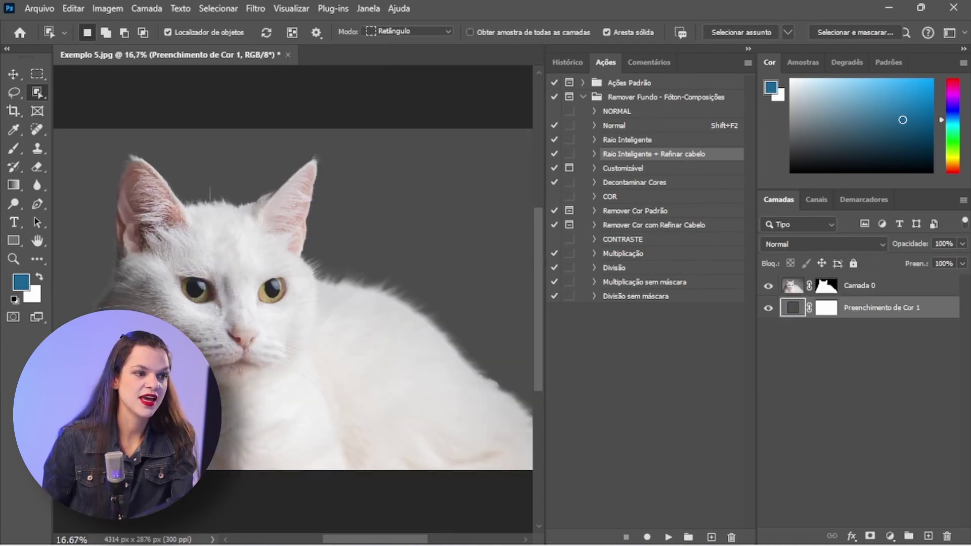
pyautogui.moveTo(118, 353); pyautogui.dragTo(267, 293)
pyautogui.hotkey('ctrl', '+')
pyautogui.hotkey('ctrl', '-')
pyautogui.moveTo(319, 221); pyautogui.dragTo(187, 297)
# - Revert the cat photo to its original state and run the Normal action on it, opening Select and Mask for the new mask
pyautogui.press('F12')
pyautogui.click(634, 122)
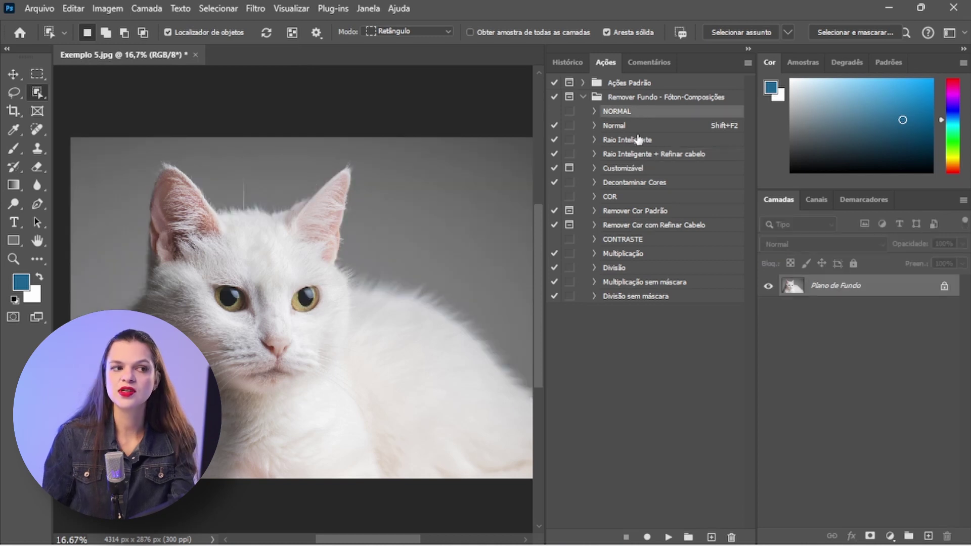
pyautogui.click(637, 126)
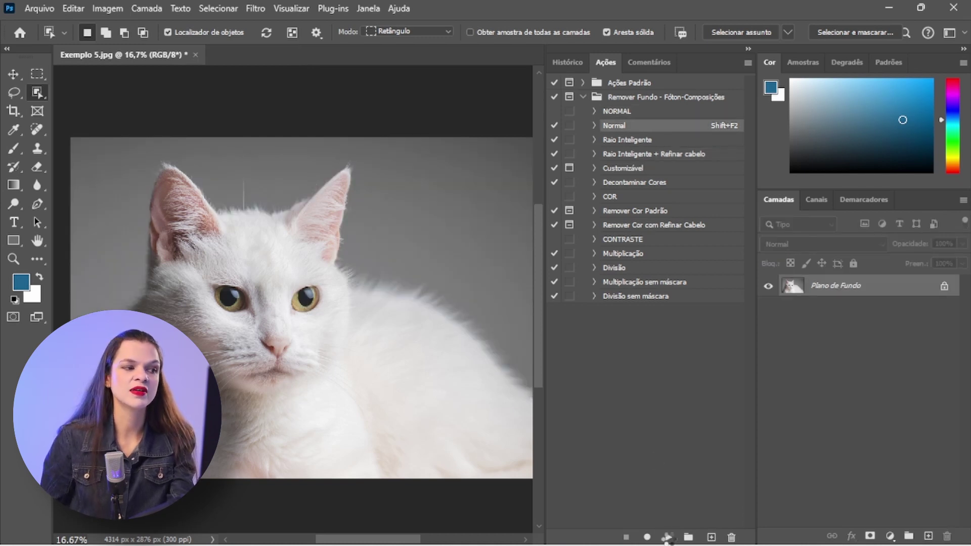
pyautogui.click(669, 537)
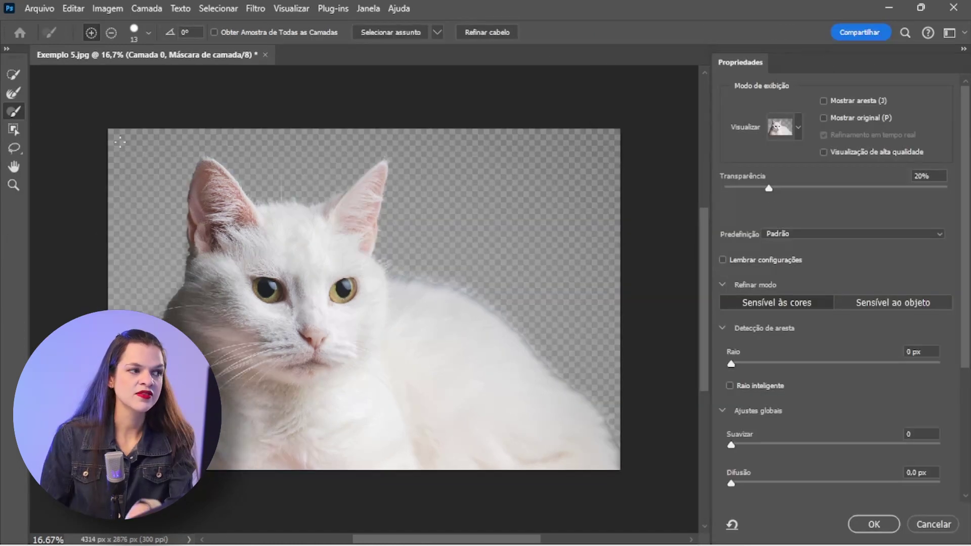
# - Refine the cat's fur edge with the Refine Edge Brush in the red overlay view and examine its back against the dark fill
pyautogui.moveTo(308, 240); pyautogui.dragTo(333, 239)
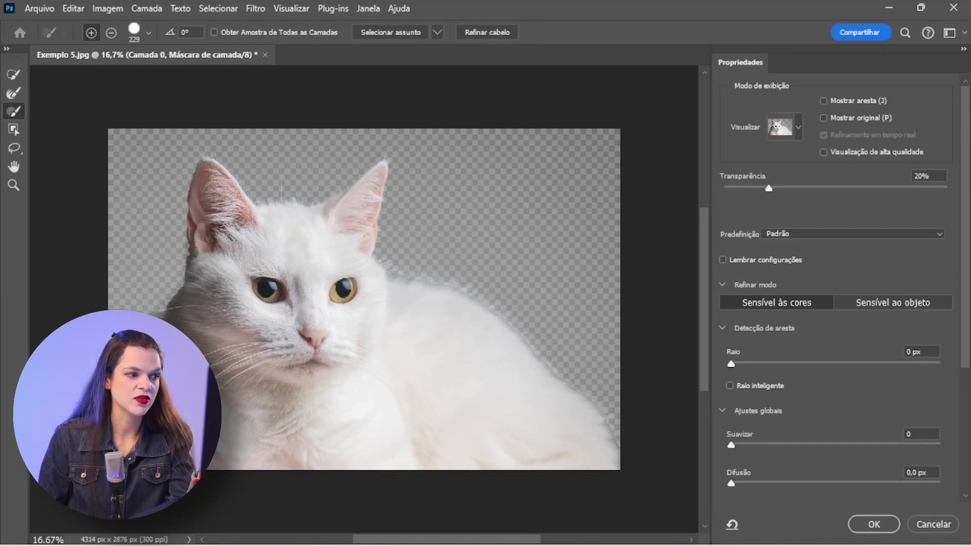
pyautogui.press('v')
pyautogui.press('r')
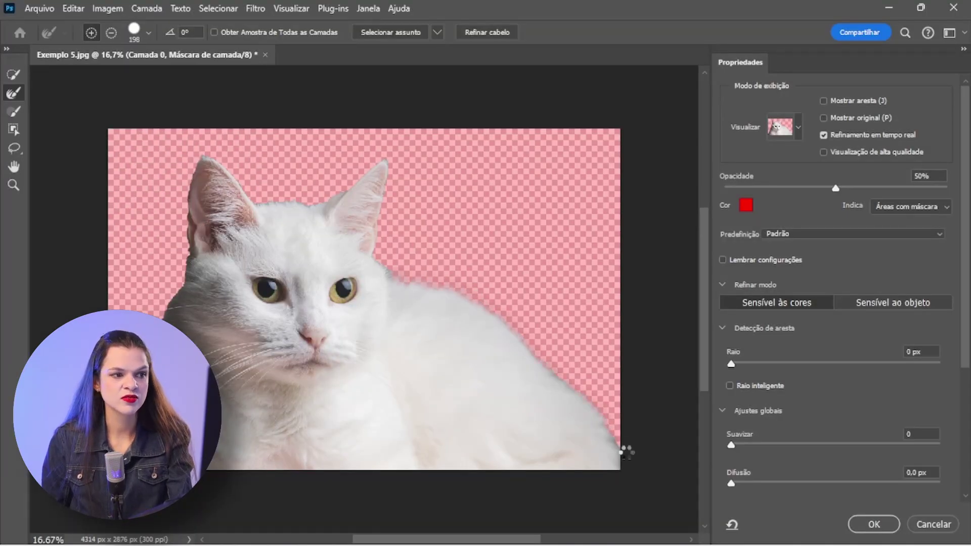
pyautogui.hotkey('ctrl', '+')
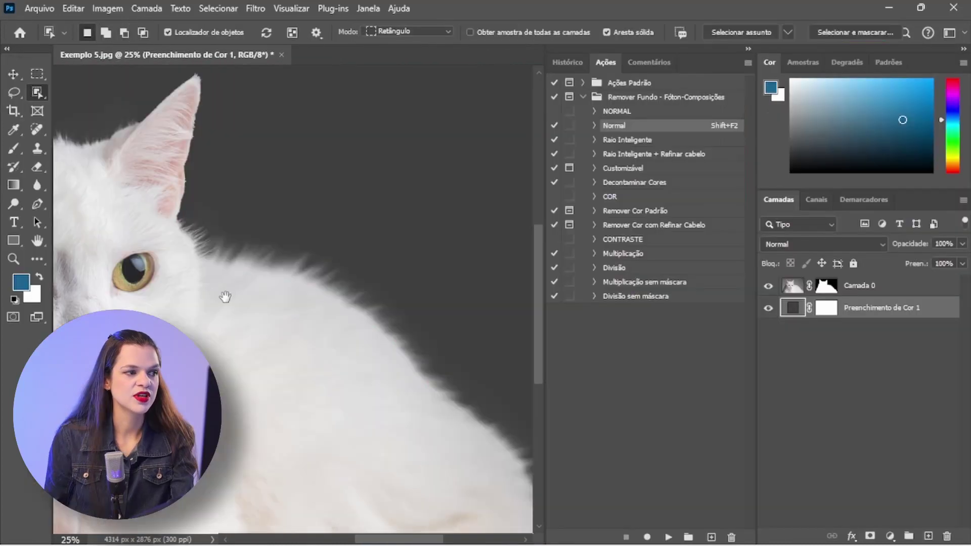
pyautogui.moveTo(225, 297); pyautogui.dragTo(284, 304)
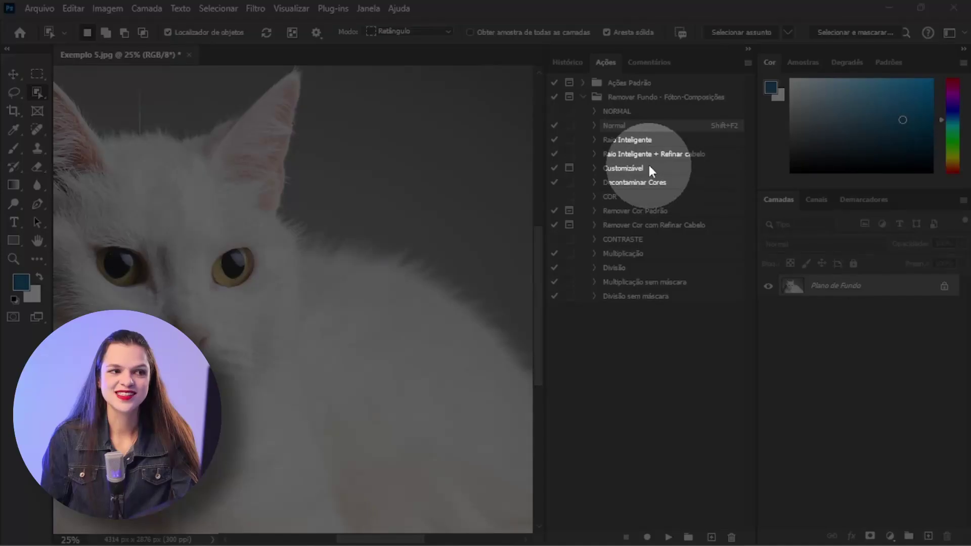
# - Run the Customizável action on the cat photo and brush the fur edge along its back with the Refine Edge Brush
pyautogui.click(649, 167)
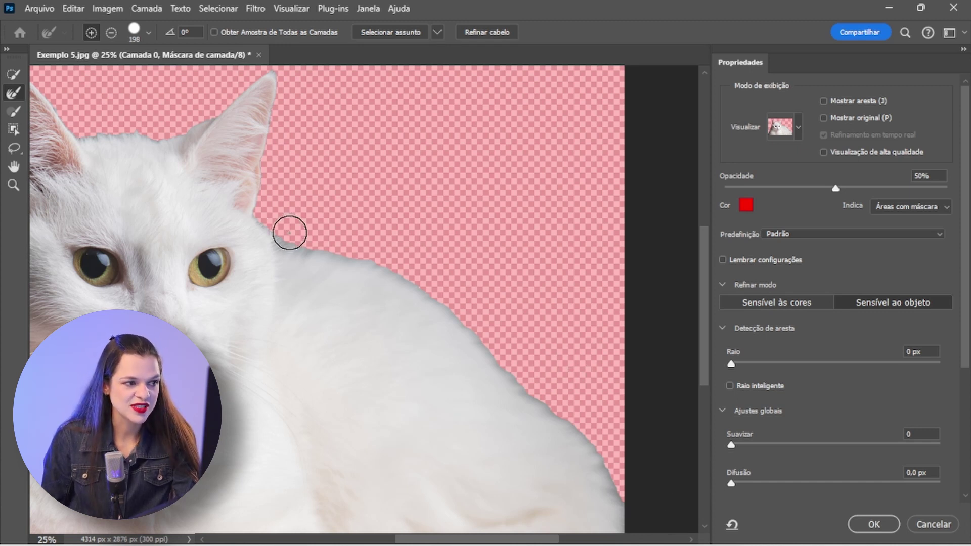
pyautogui.moveTo(289, 230); pyautogui.dragTo(362, 253)
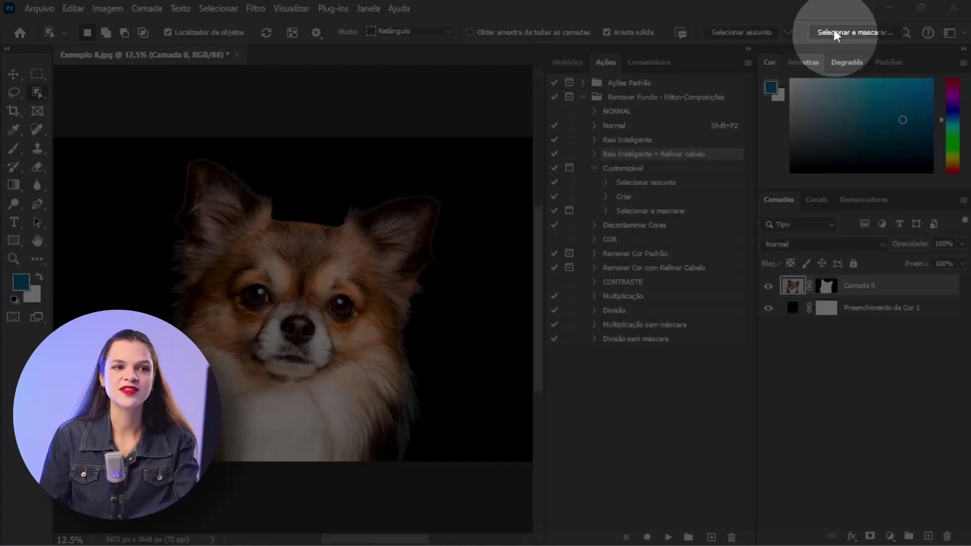
# - Decontaminate the dog mask's edge colours at 100% intensity in Select and Mask, outputting to a new layer with layer mask
pyautogui.click(834, 34)
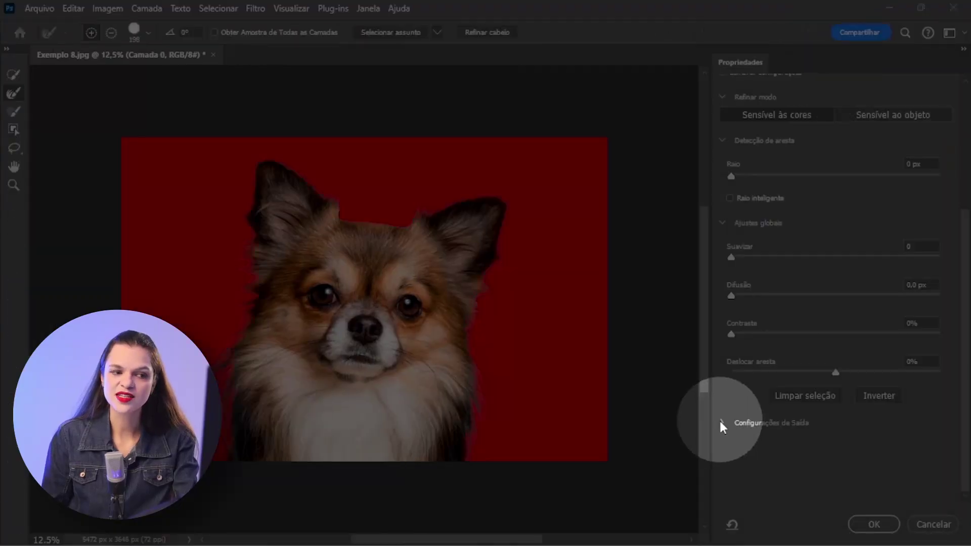
pyautogui.click(721, 421)
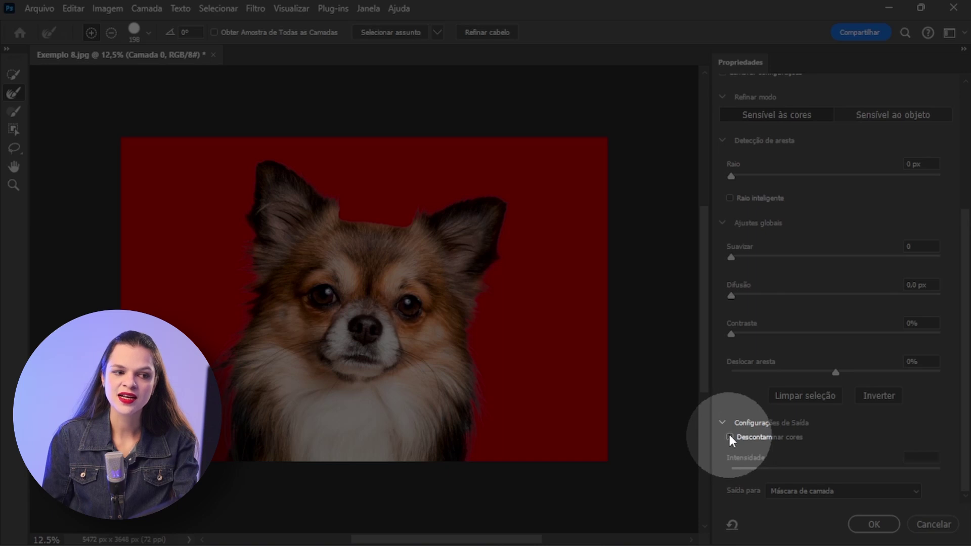
pyautogui.click(731, 437)
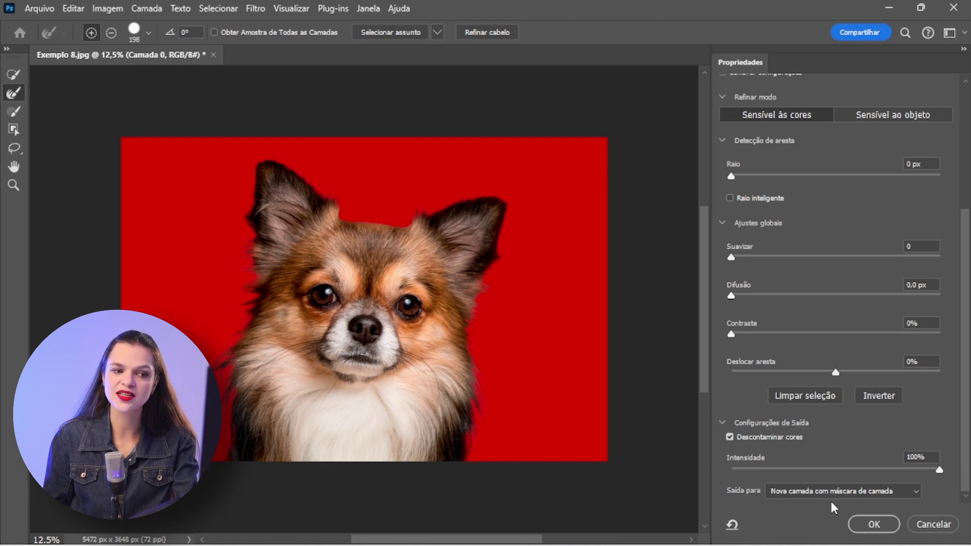
pyautogui.click(874, 524)
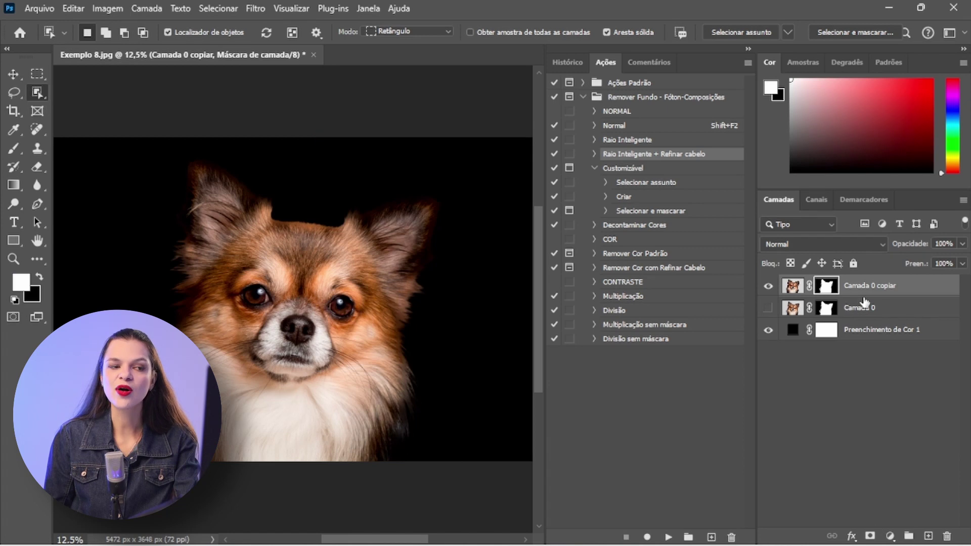
# - Compare the decontaminated dog layer with the original Camada 0 and examine the fur edges up close
pyautogui.click(767, 309)
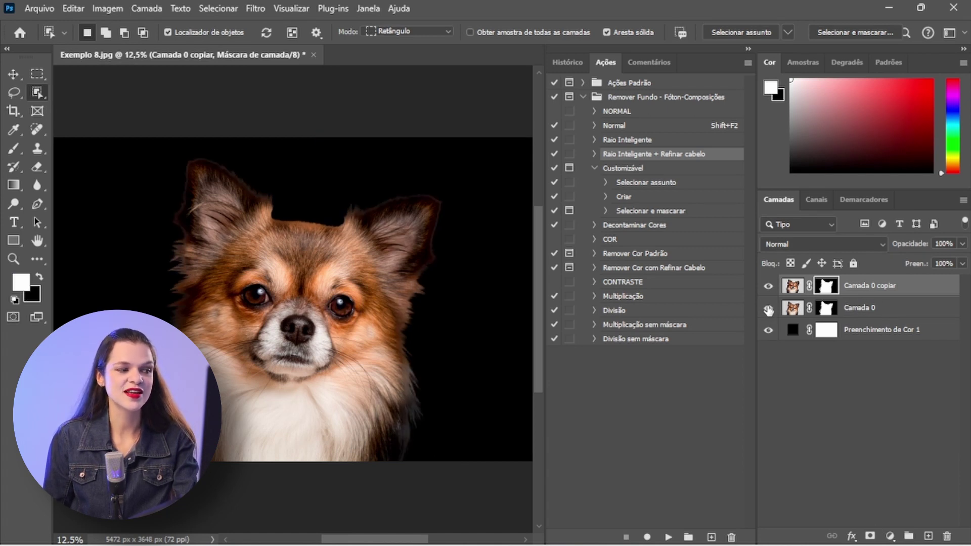
pyautogui.click(769, 309)
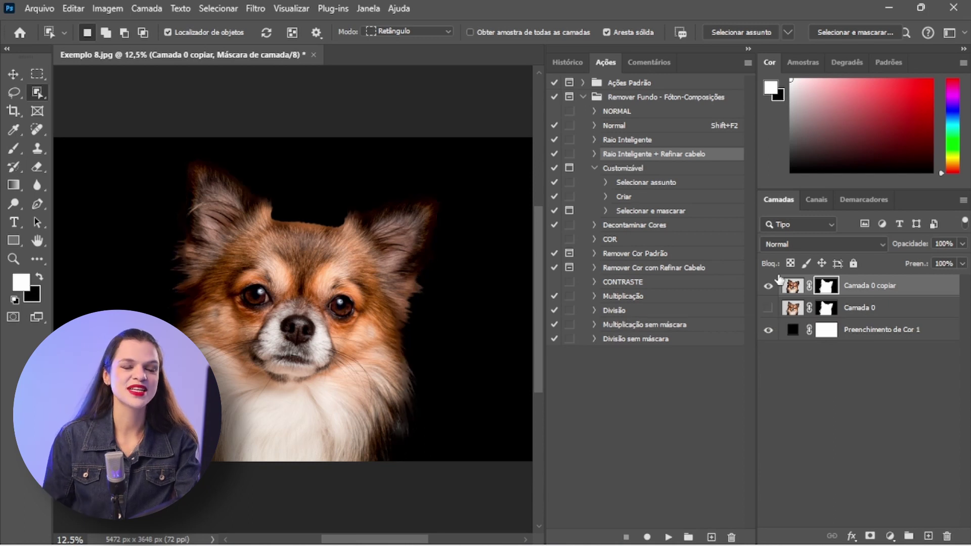
pyautogui.hotkey('ctrl', '+')
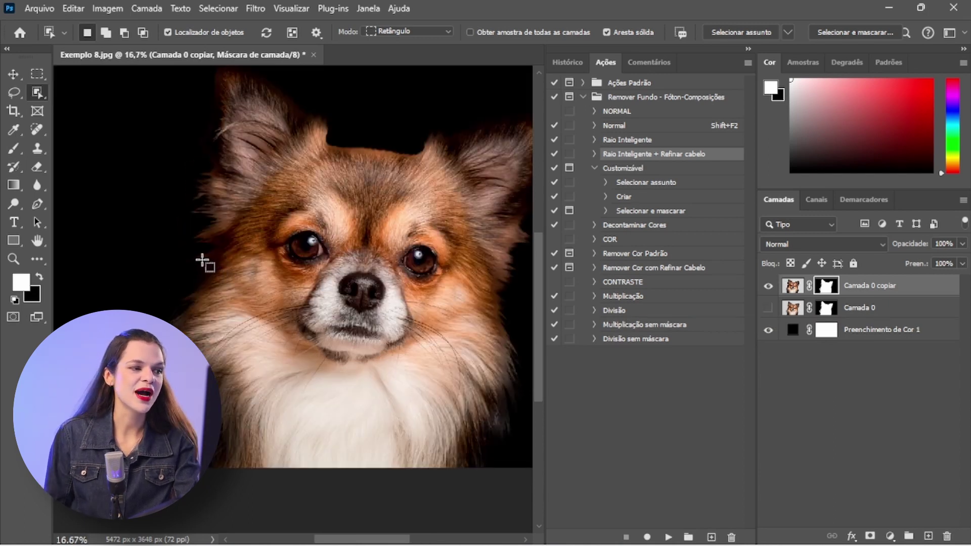
pyautogui.hotkey('ctrl', '+')
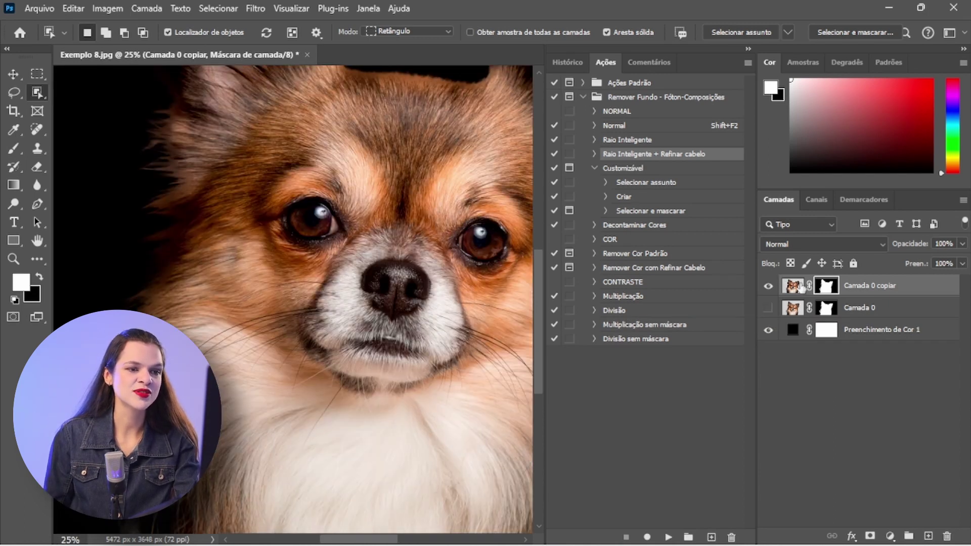
pyautogui.moveTo(420, 207); pyautogui.dragTo(246, 226)
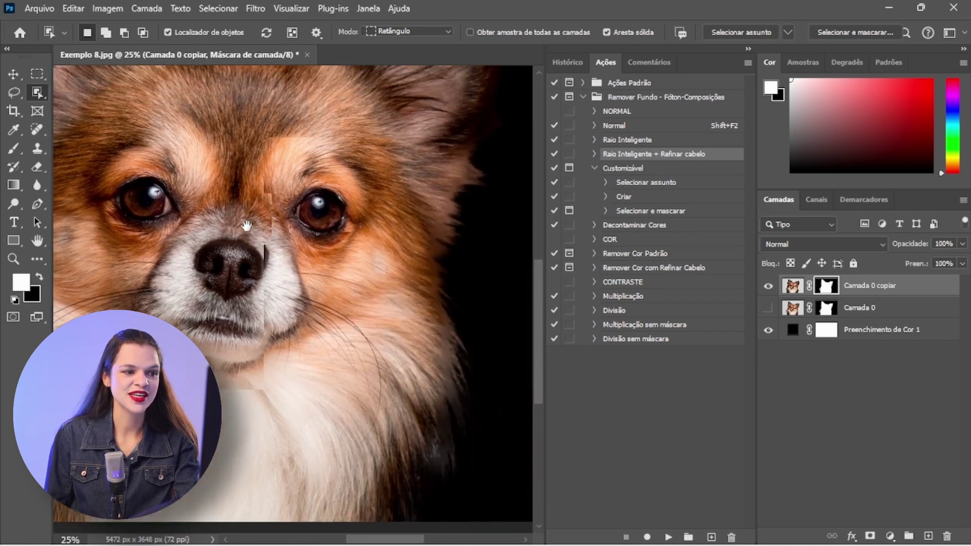
pyautogui.hotkey('ctrl', '-')
pyautogui.hotkey('ctrl', '-')
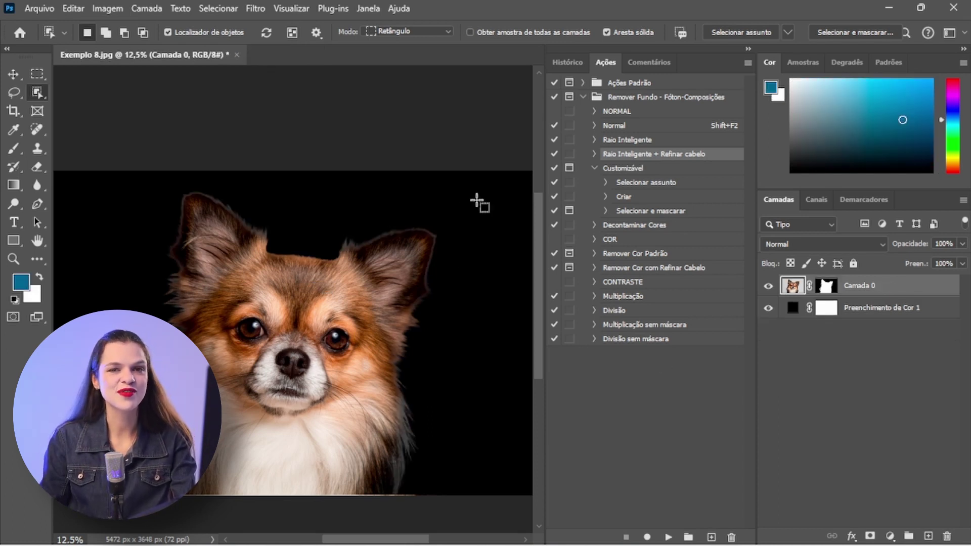
# - Run the Decontaminar Cores action on the dog photo
pyautogui.click(621, 228)
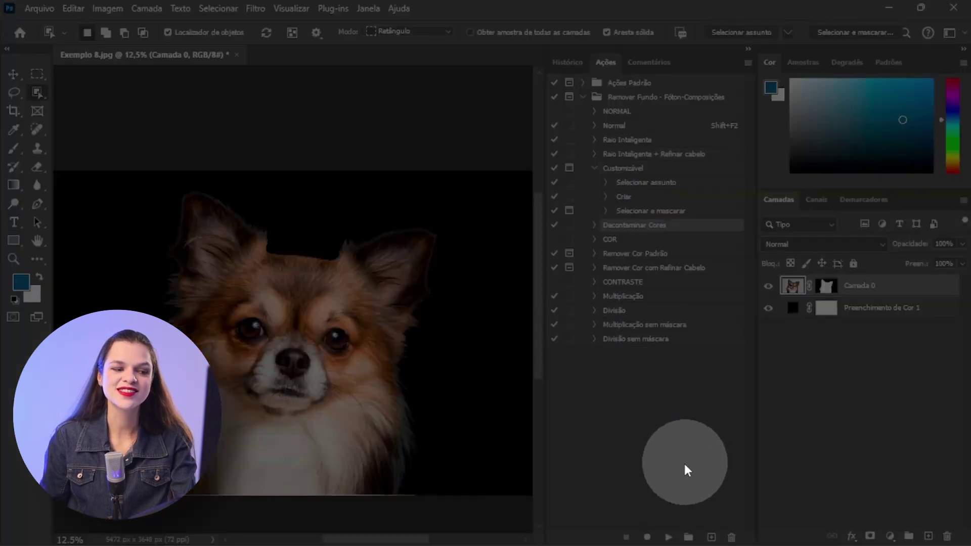
pyautogui.click(669, 537)
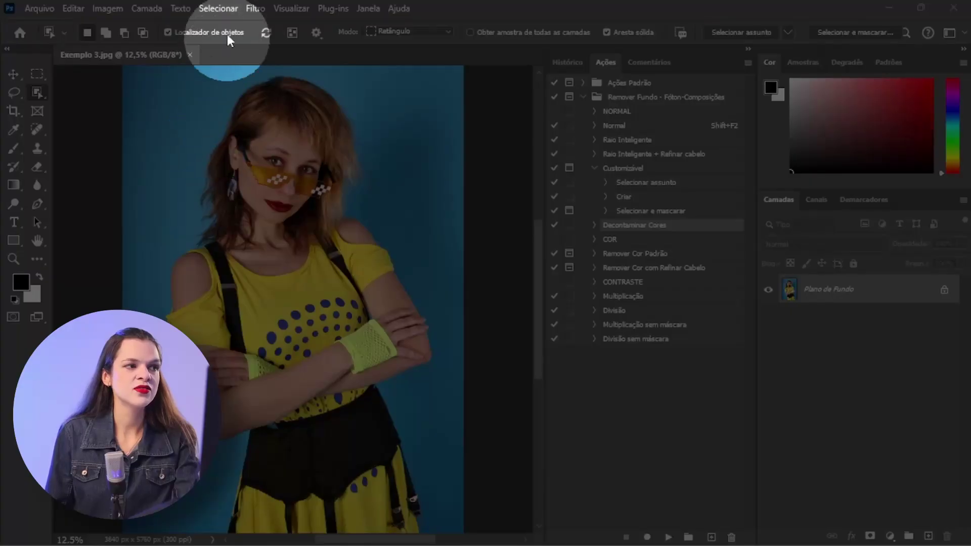
# - Select the blue background of the woman's photo by sampling it with Color Range and hide it with an inverted layer mask
pyautogui.click(215, 10)
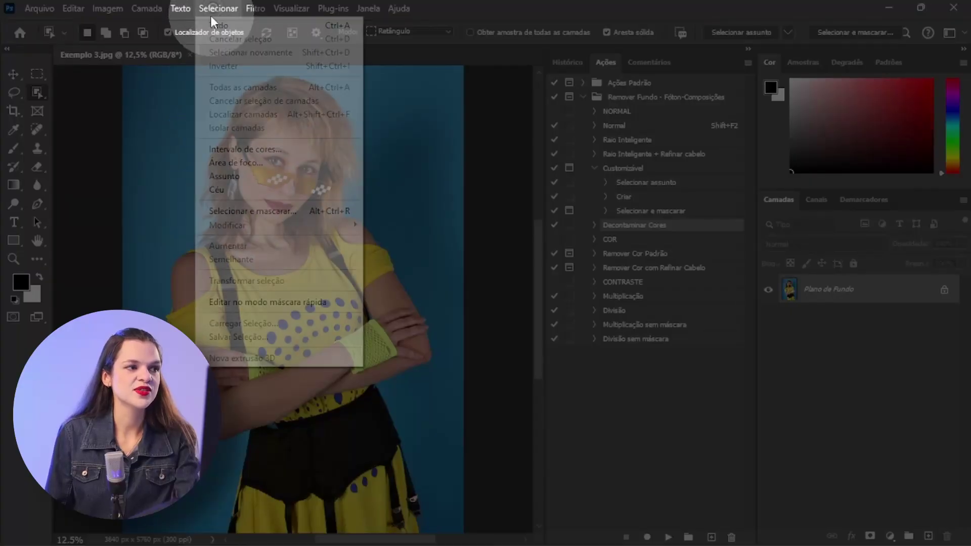
pyautogui.click(232, 149)
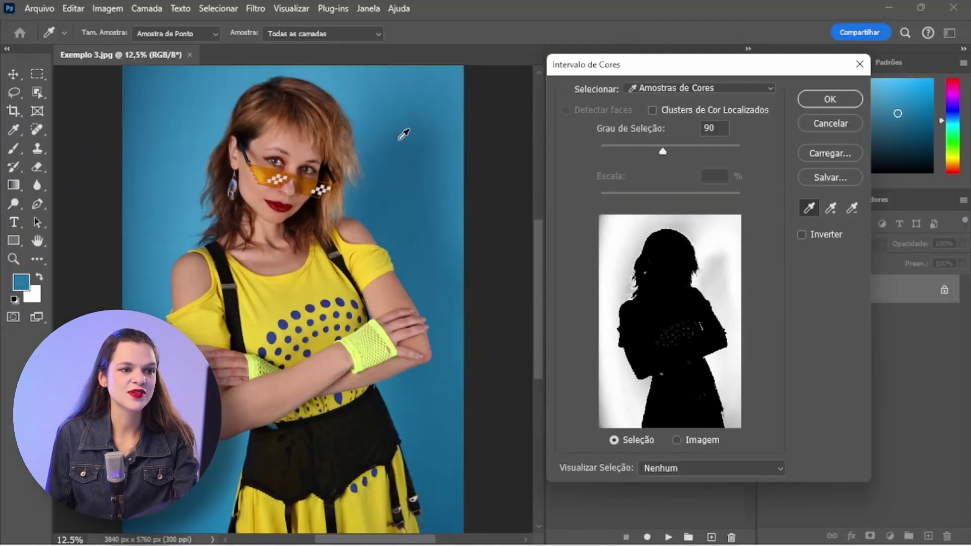
pyautogui.click(399, 140)
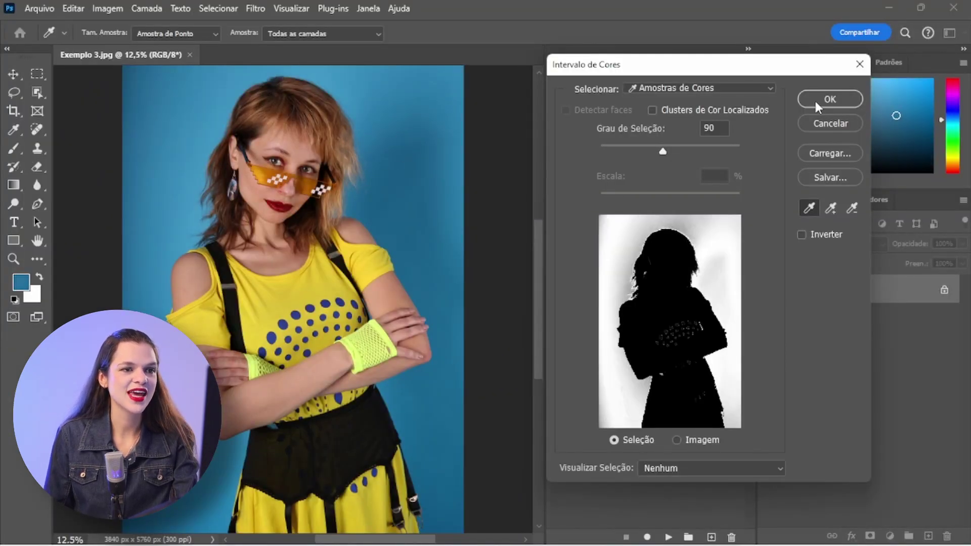
pyautogui.click(814, 98)
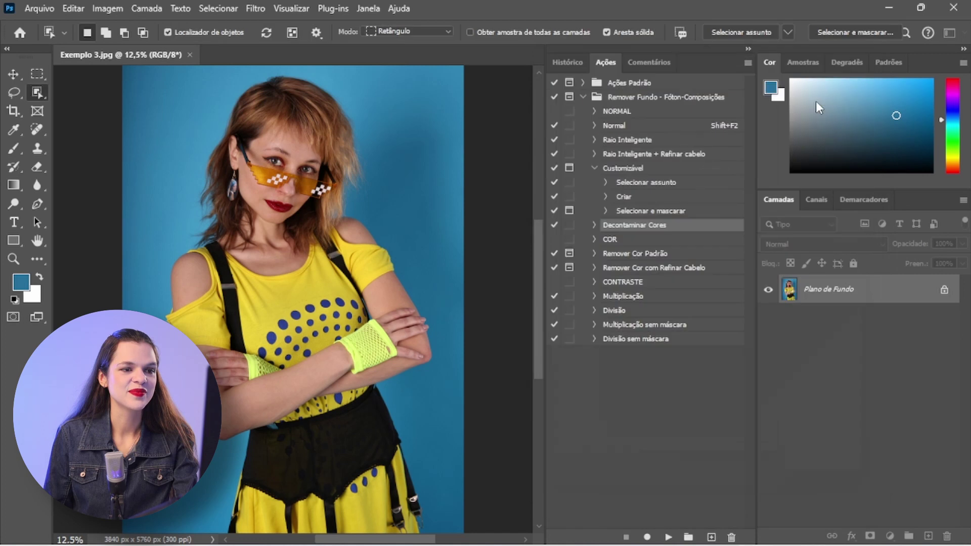
pyautogui.click(871, 536)
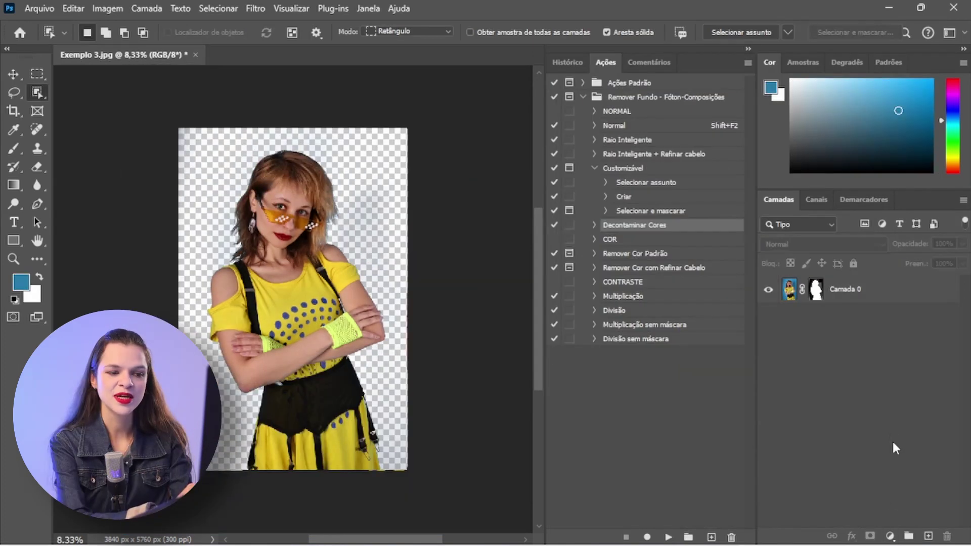
# - Add a black (000000) solid colour fill layer as the backdrop for the woman's photo
pyautogui.click(889, 537)
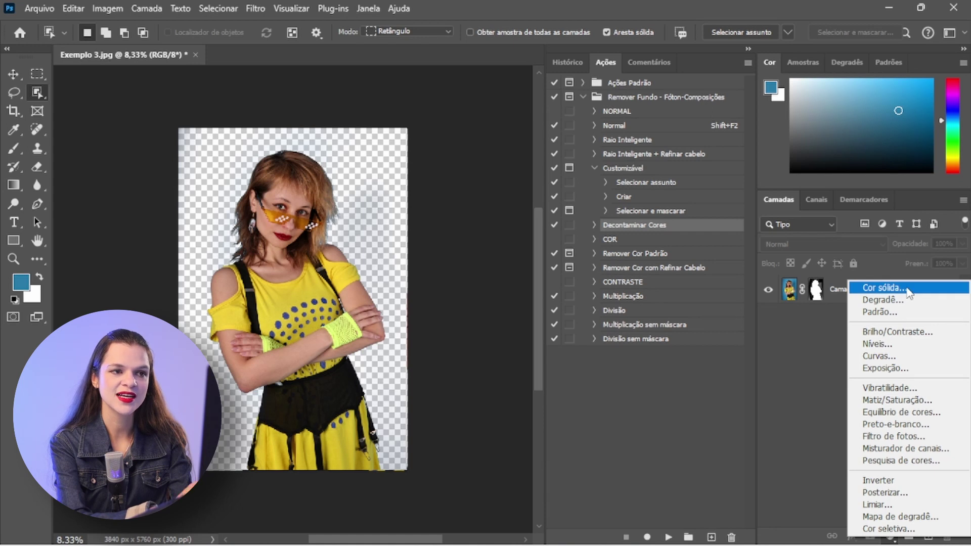
pyautogui.click(885, 287)
pyautogui.write('000000')
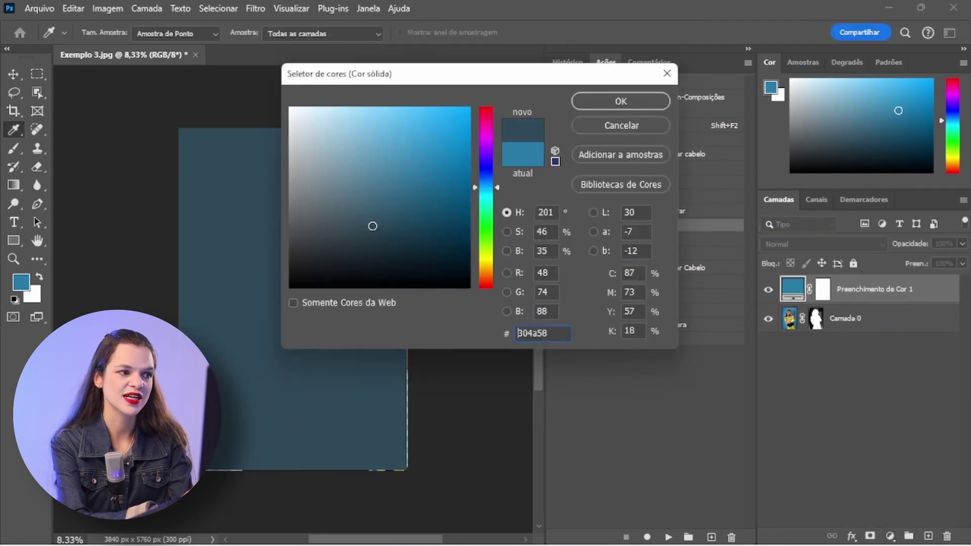
pyautogui.click(621, 104)
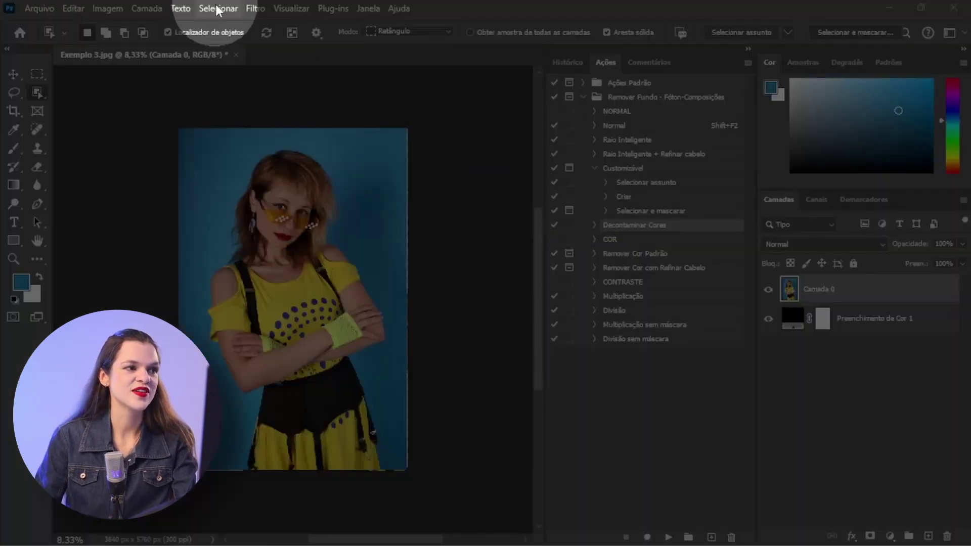
# - Sample the blue background of Camada 0 with Color Range and mask it out so the woman stands on the black fill
pyautogui.click(218, 8)
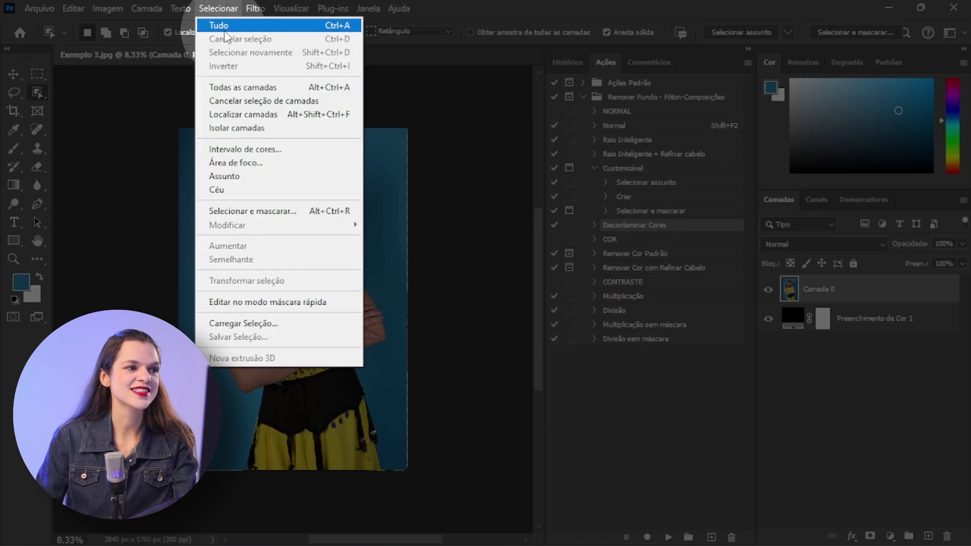
pyautogui.click(248, 151)
pyautogui.click(390, 210)
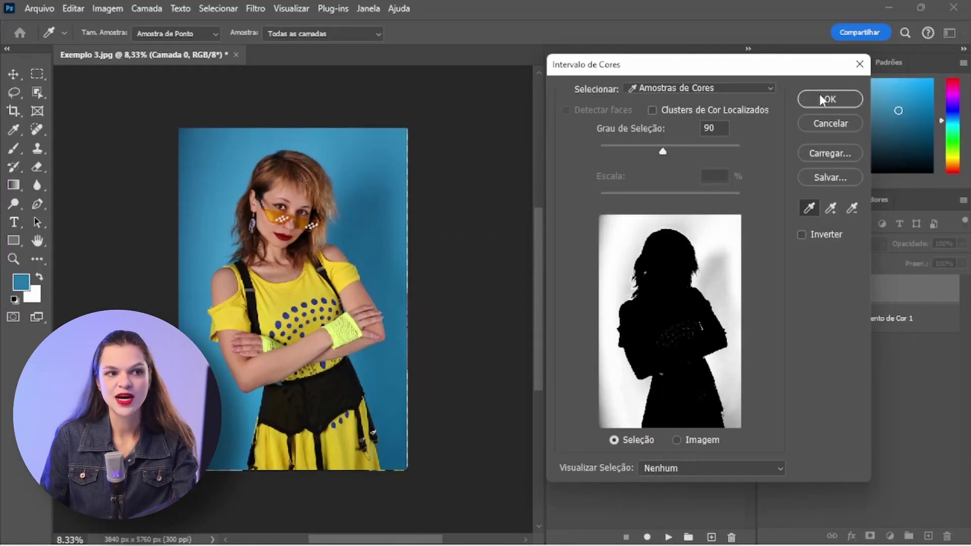
pyautogui.click(824, 102)
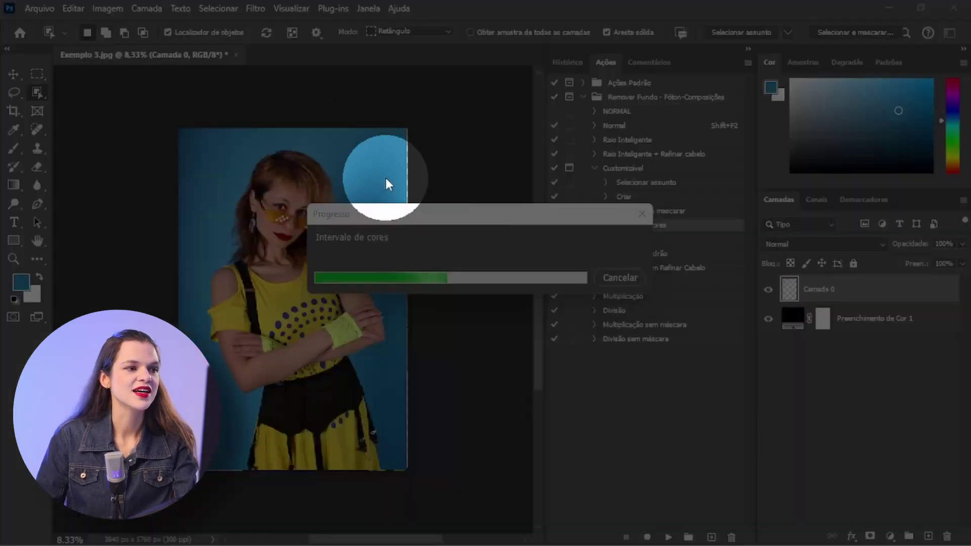
pyautogui.click(221, 9)
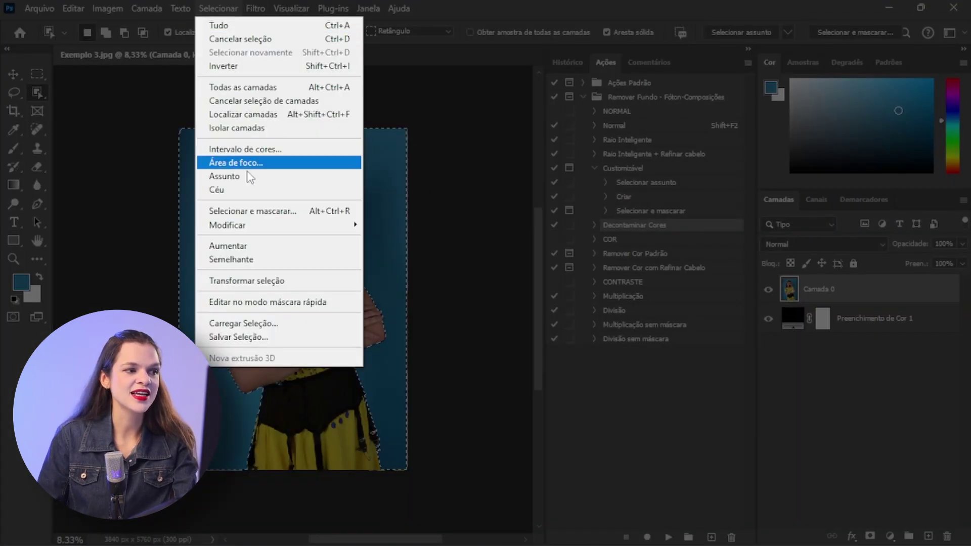
pyautogui.click(244, 259)
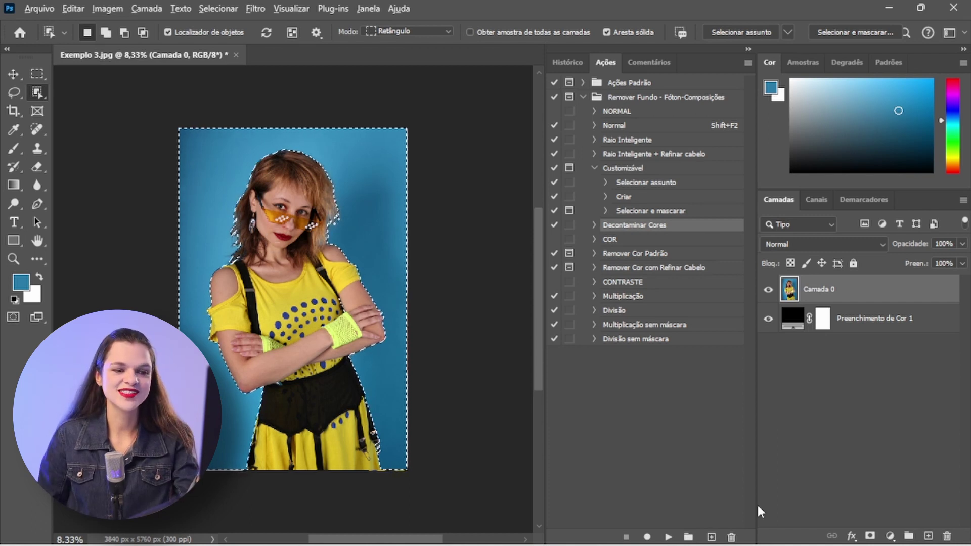
pyautogui.click(869, 537)
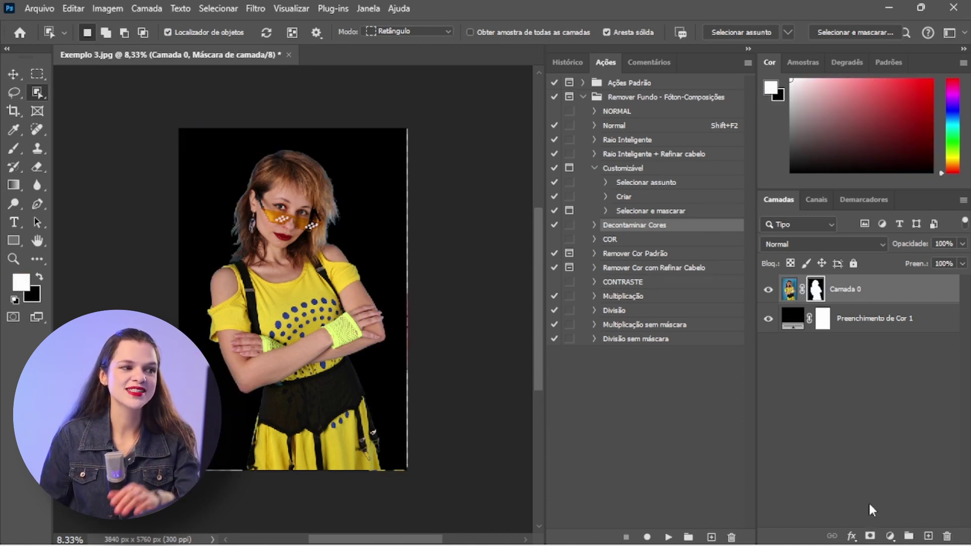
# - Examine the woman's masked hair and shoulder edges up close against the black fill
pyautogui.hotkey('ctrl', '+')
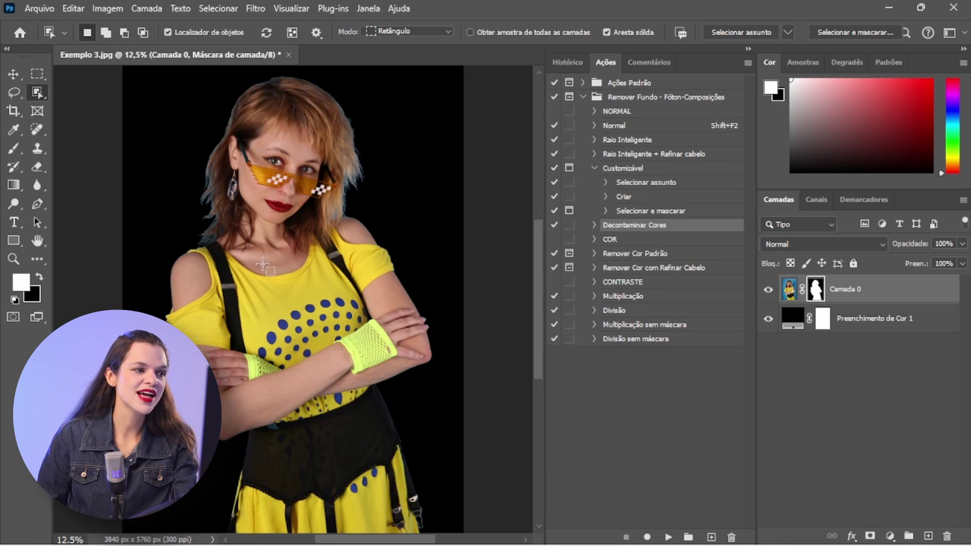
pyautogui.hotkey('ctrl', '-')
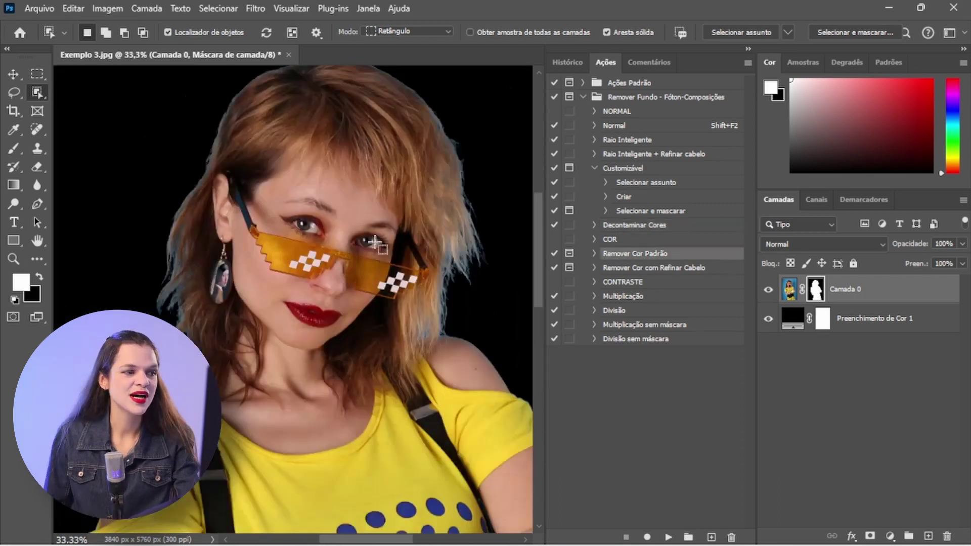
pyautogui.hotkey('ctrl', '+')
pyautogui.moveTo(164, 247); pyautogui.dragTo(73, 296)
pyautogui.moveTo(477, 364); pyautogui.dragTo(438, 350)
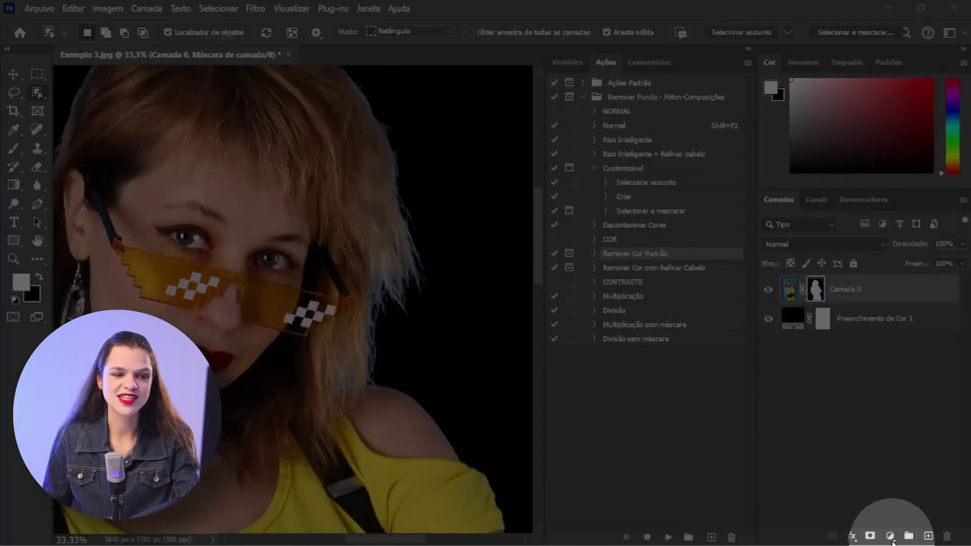
# - Add a Hue/Saturation adjustment layer above Camada 0 and clip it to the woman's layer
pyautogui.click(891, 538)
pyautogui.click(910, 398)
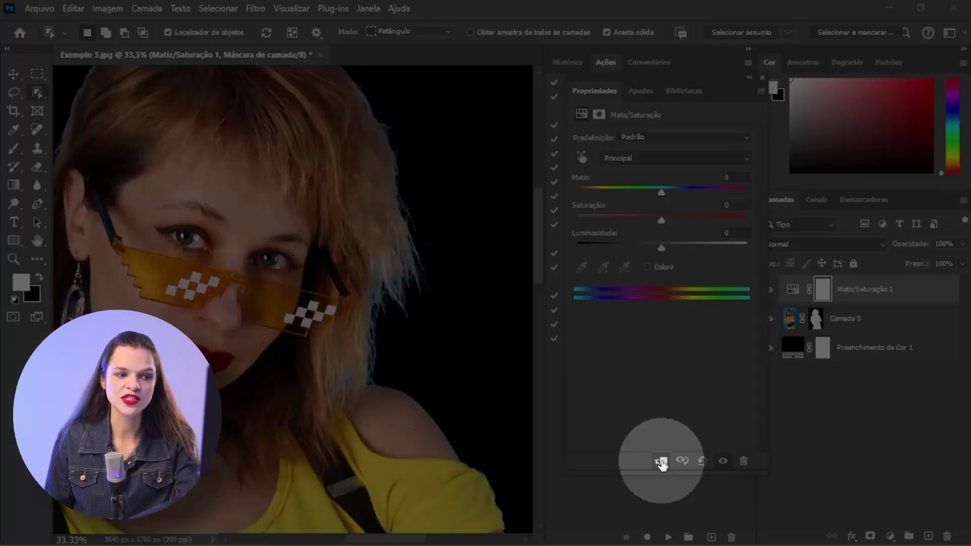
pyautogui.click(661, 462)
# - Try a Lightness of +33 on the clipped Hue/Saturation adjustment and reset it
pyautogui.moveTo(661, 248); pyautogui.dragTo(695, 248)
pyautogui.moveTo(762, 246); pyautogui.dragTo(690, 257)
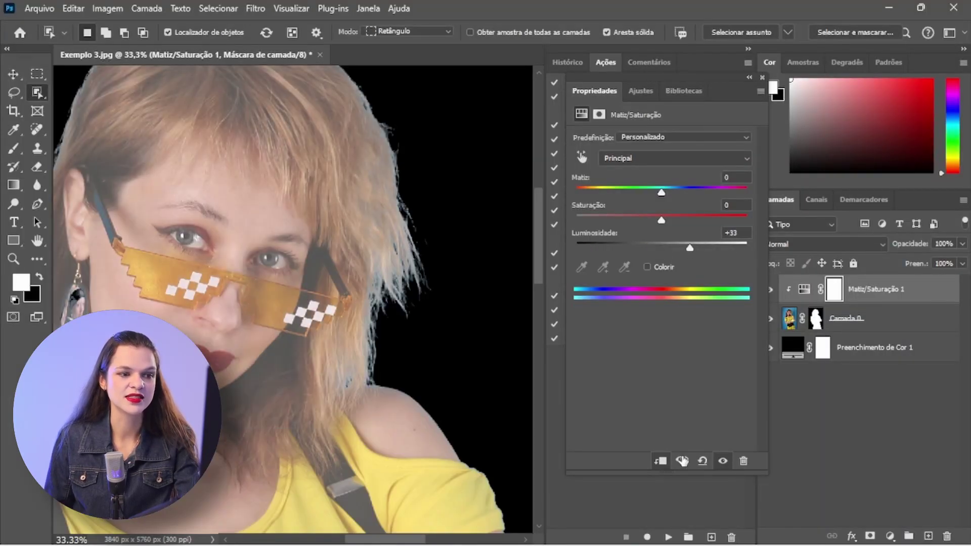
pyautogui.click(703, 461)
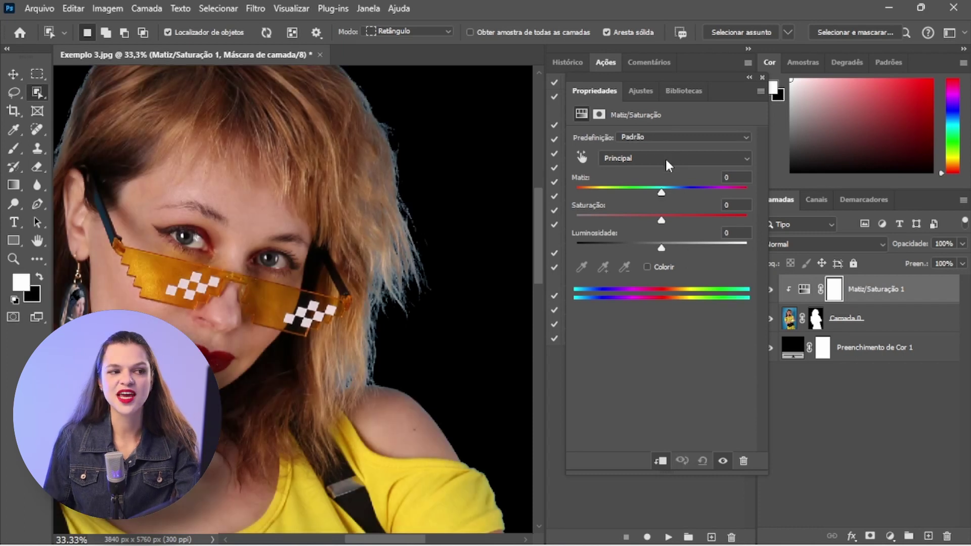
# - Target the Blues (Azuis) in the adjustment and push hue to +180 and saturation to +100 to expose the blue fringe
pyautogui.click(666, 161)
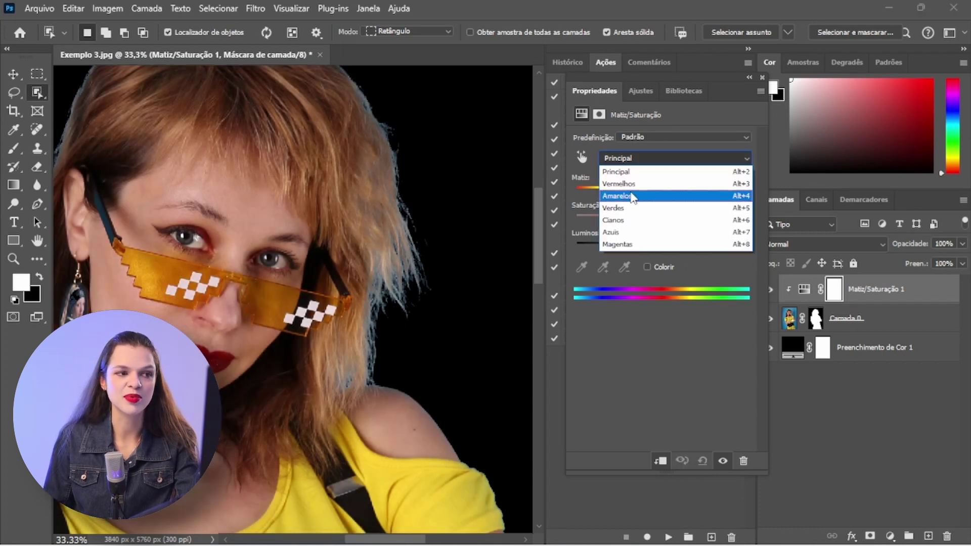
pyautogui.click(653, 237)
pyautogui.moveTo(661, 192); pyautogui.dragTo(754, 225)
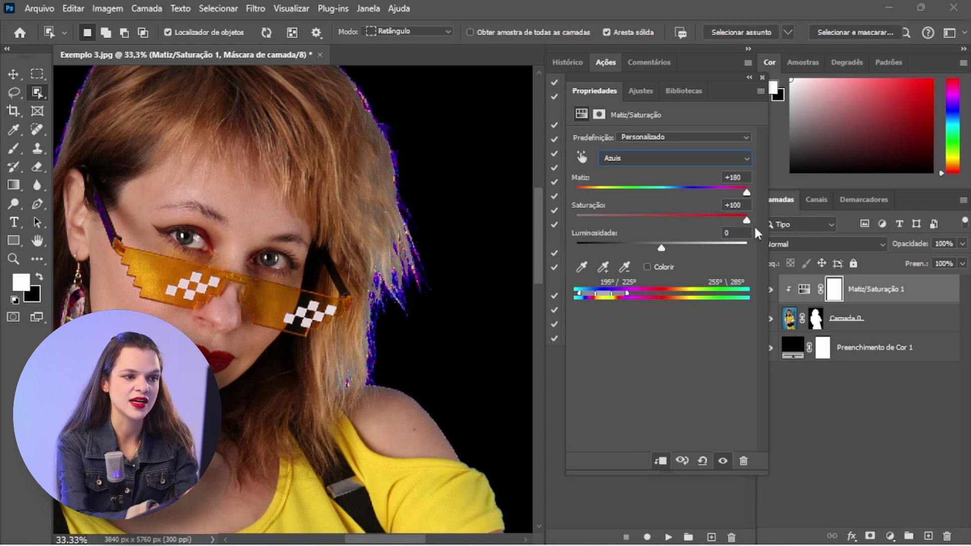
# - Widen the adjustment's affected colour range to 154°/183° and 216°\317° so it covers the fringe around the hair
pyautogui.moveTo(577, 295)
pyautogui.mouseDown()
pyautogui.moveTo(609, 295)
pyautogui.moveTo(584, 303)
pyautogui.mouseUp()
pyautogui.hotkey('ctrl', '+')
pyautogui.hotkey('ctrl', '+')
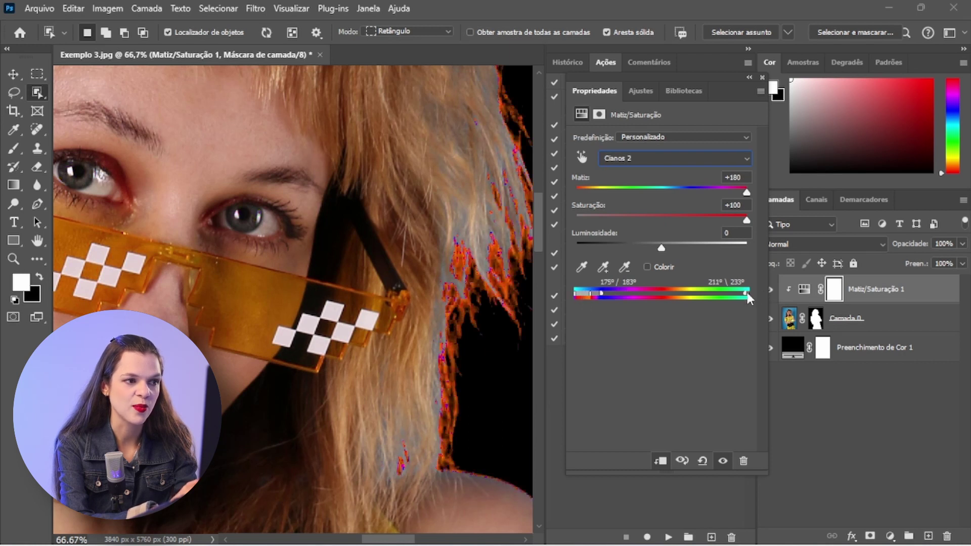
pyautogui.moveTo(747, 294); pyautogui.dragTo(738, 292)
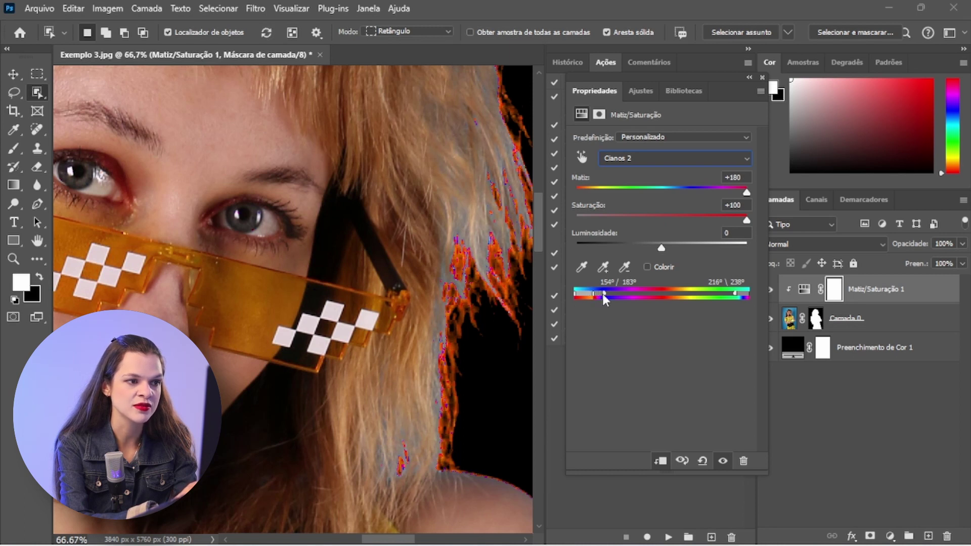
pyautogui.moveTo(603, 295); pyautogui.dragTo(643, 293)
# - Clear the exaggerated hue and saturation, lower that range's saturation to about -52 and shift its hue slightly above 0
pyautogui.doubleClick(747, 190)
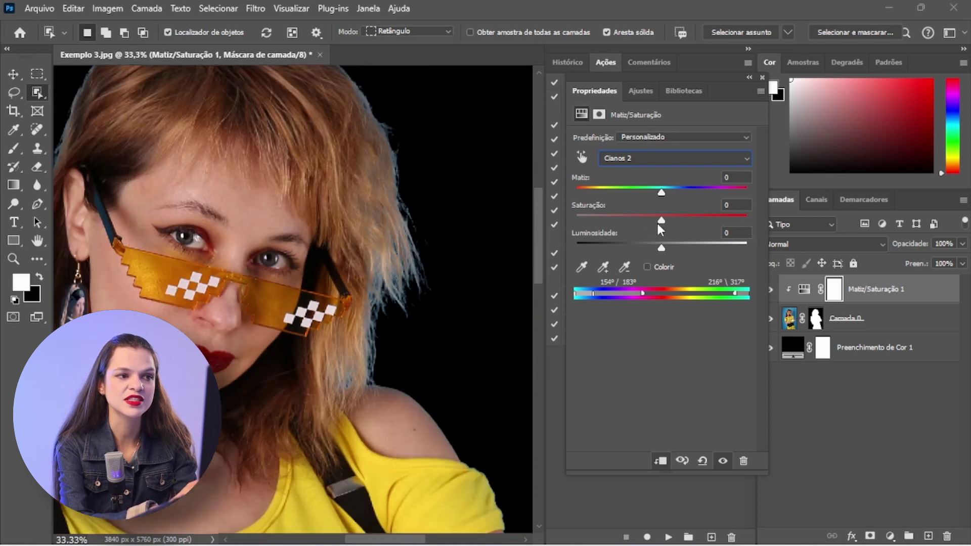
pyautogui.moveTo(656, 220); pyautogui.dragTo(634, 224)
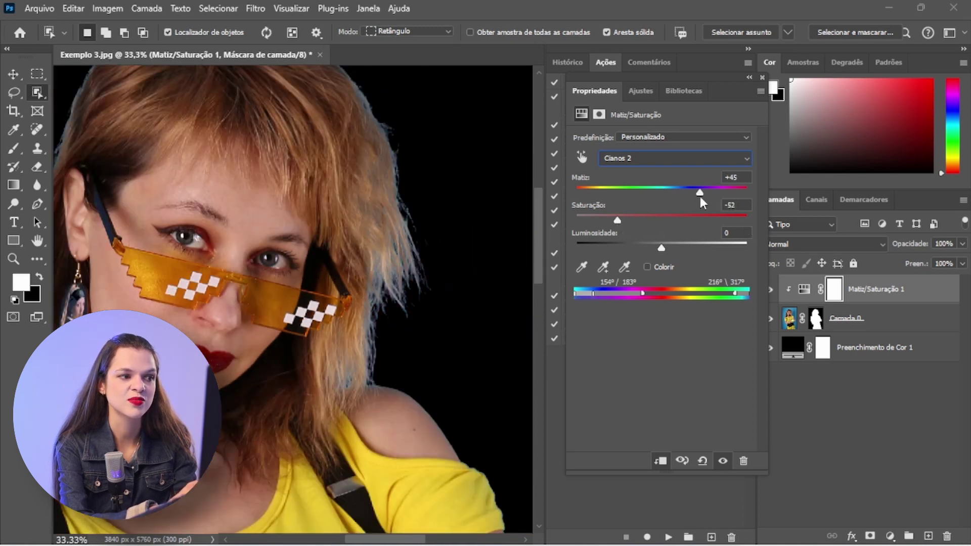
pyautogui.moveTo(700, 196); pyautogui.dragTo(674, 196)
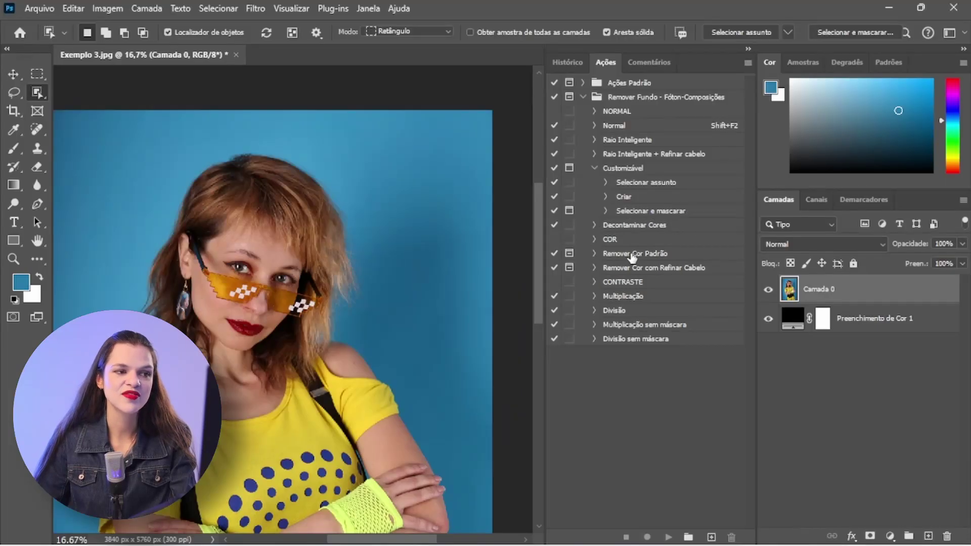
# - Run the Remover Cor Padrão action on Camada 0, accepting the sampled blue in Color Range with a fuzziness of 90
pyautogui.click(635, 259)
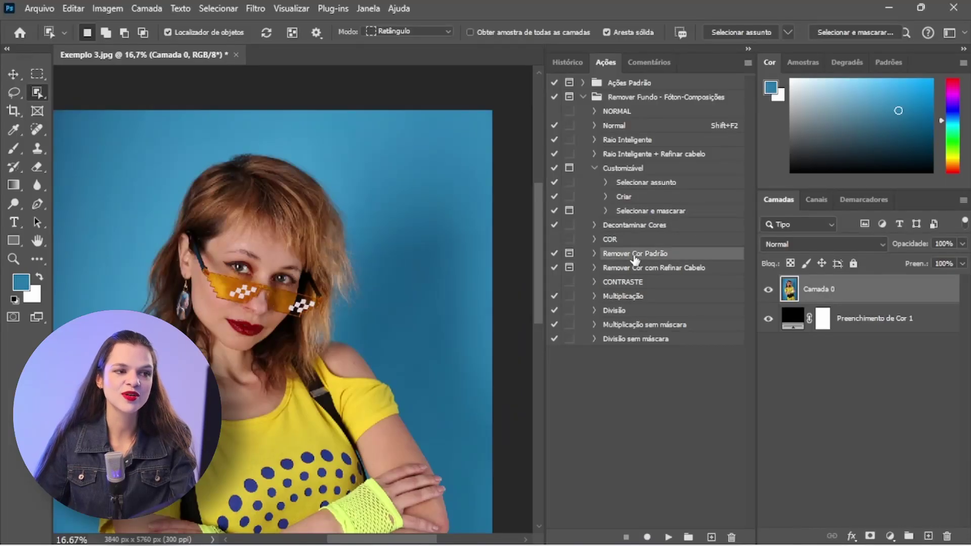
pyautogui.click(668, 538)
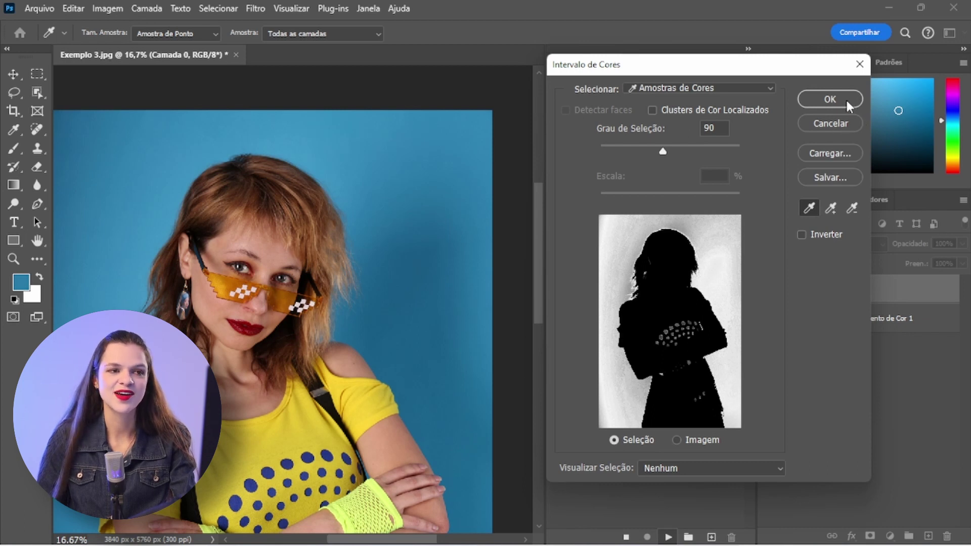
pyautogui.click(830, 99)
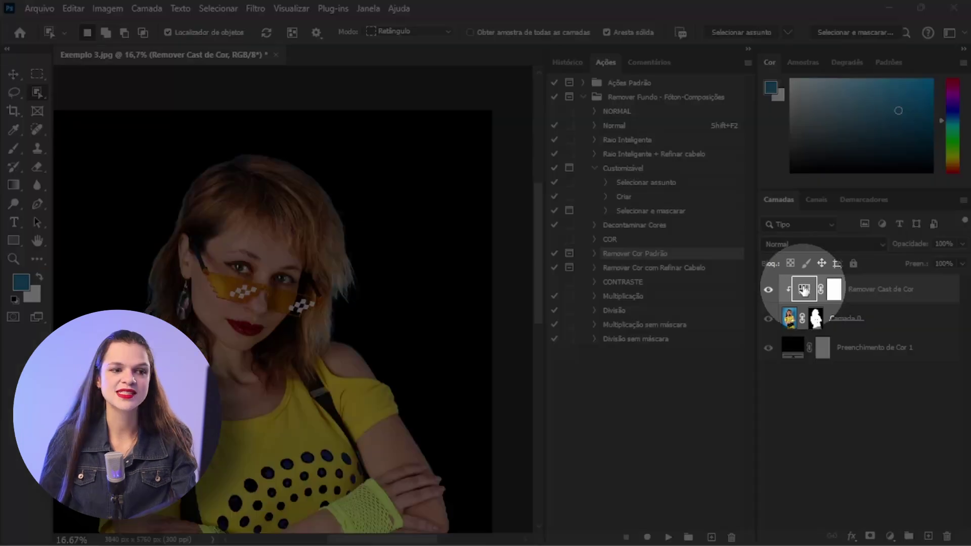
# - Open the Hue/Saturation settings of the Remover Cast de Cor layer and check its colour range options
pyautogui.doubleClick(804, 289)
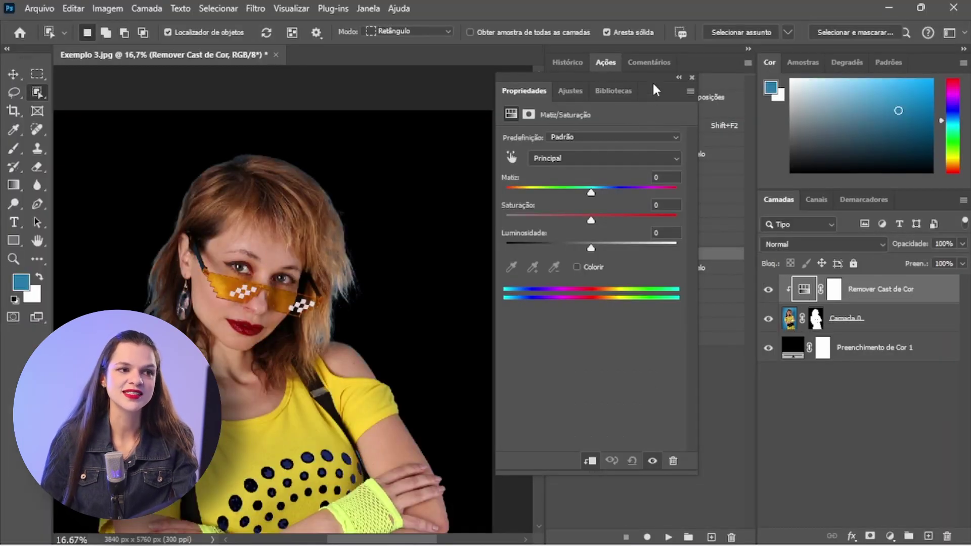
pyautogui.moveTo(653, 85); pyautogui.dragTo(702, 82)
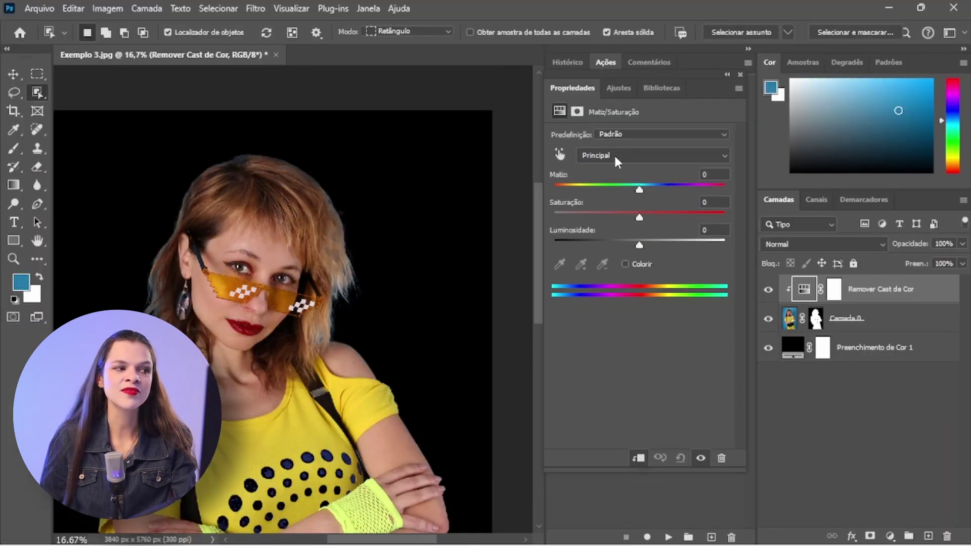
pyautogui.click(614, 154)
pyautogui.click(611, 162)
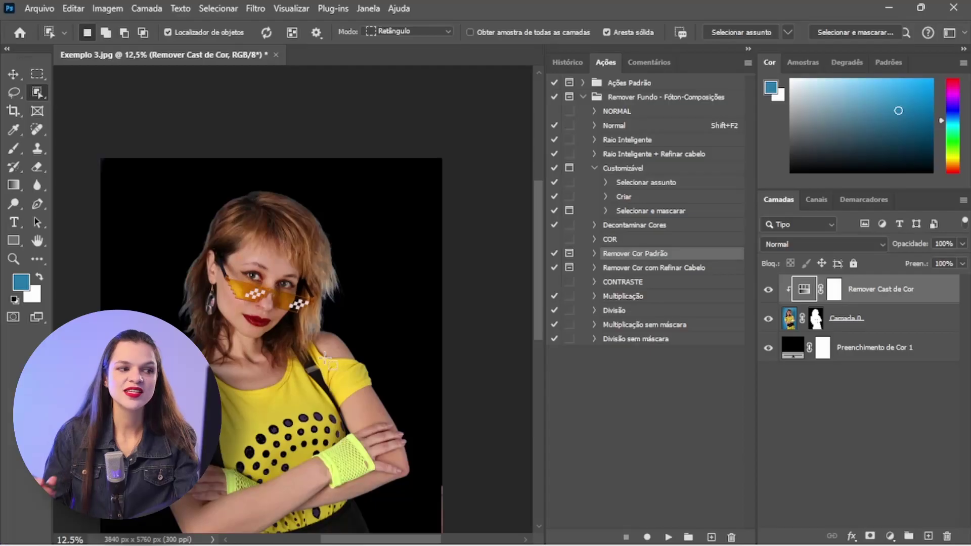
# - Refine Camada 0's mask in Select and Mask with Smart Radius, a 10 px radius and Refine Hair
pyautogui.scroll(2, 326, 349)
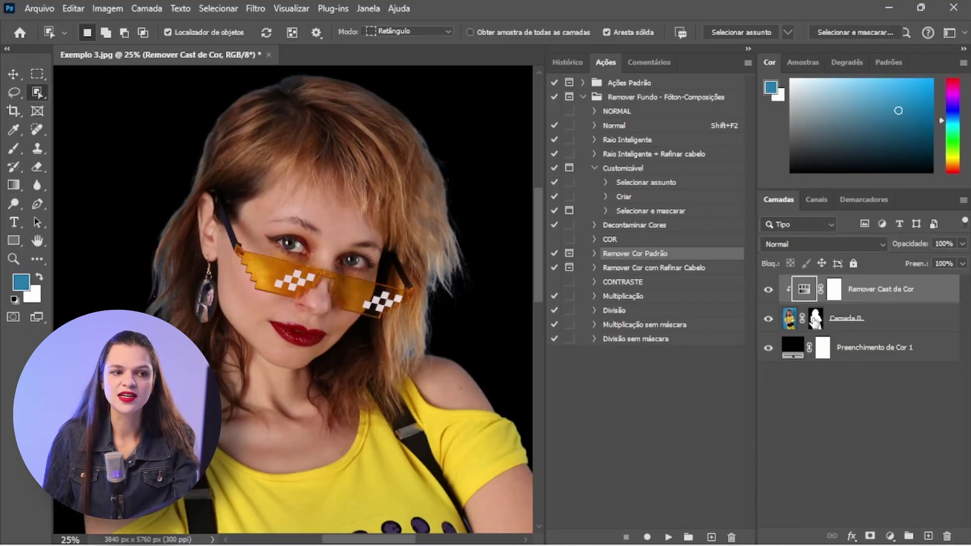
pyautogui.click(791, 320)
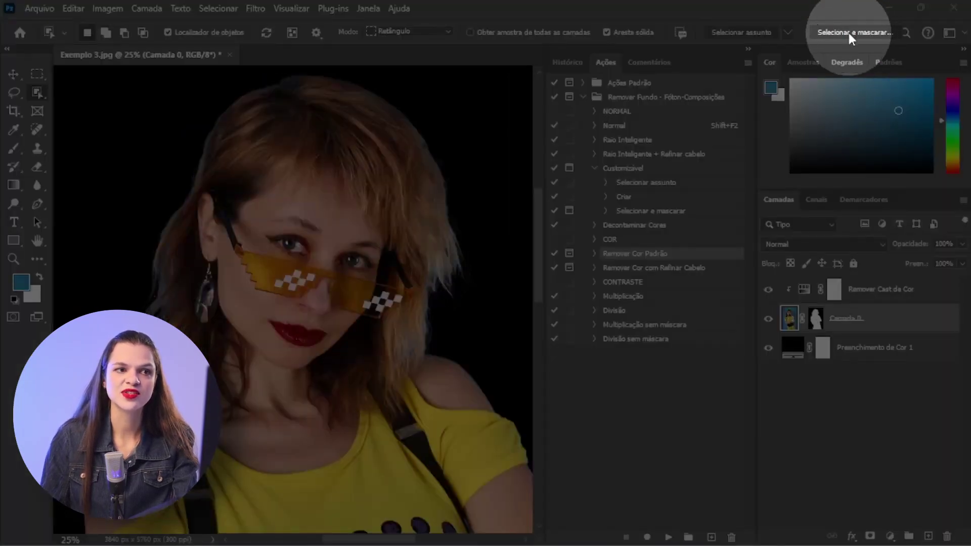
pyautogui.click(848, 31)
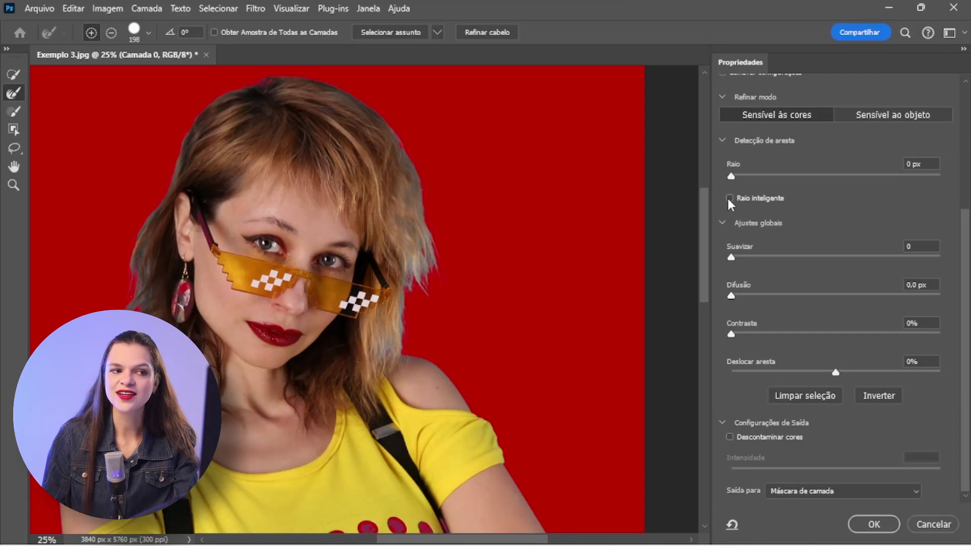
pyautogui.click(914, 164)
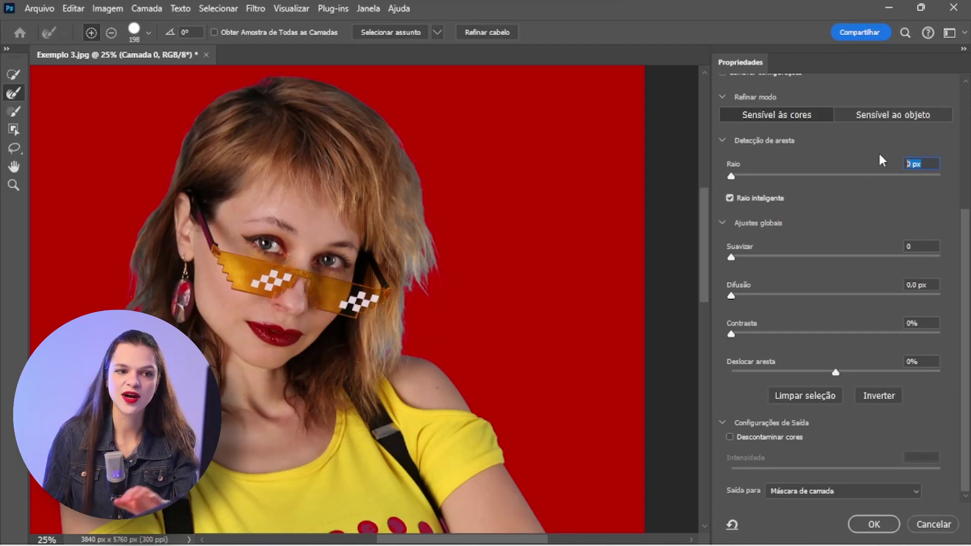
pyautogui.write('10')
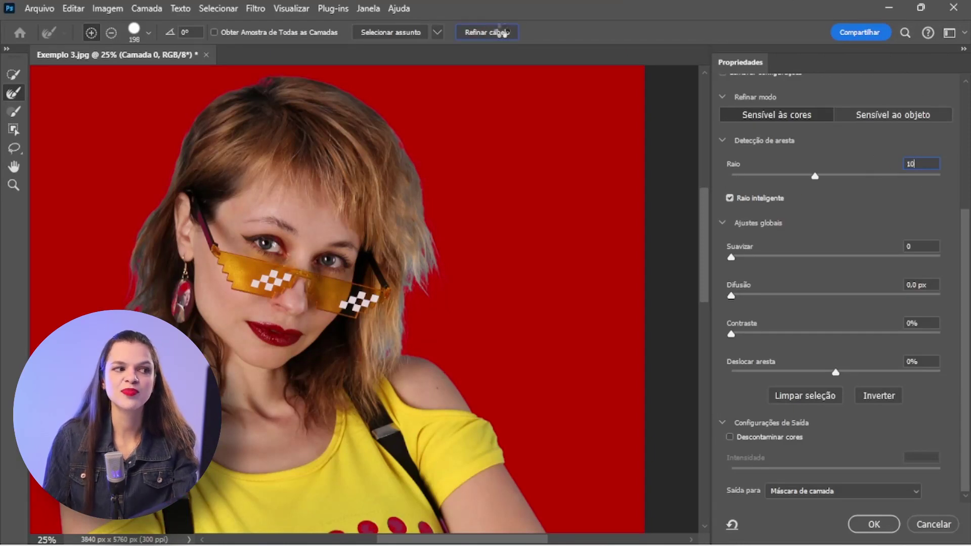
pyautogui.click(865, 524)
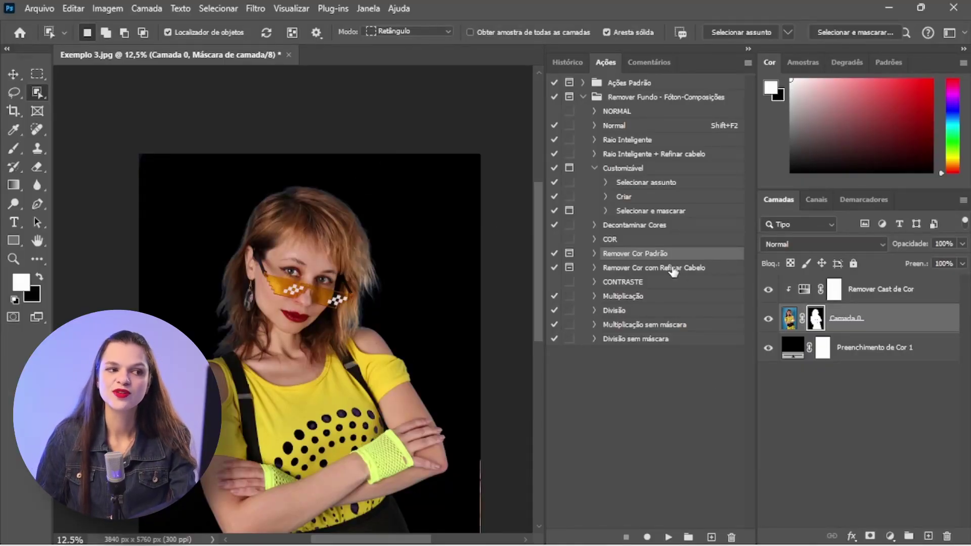
# - Run the Remover Cor com Refinar Cabelo action on Camada 0, accepting Color Range with a fuzziness of 90
pyautogui.click(672, 268)
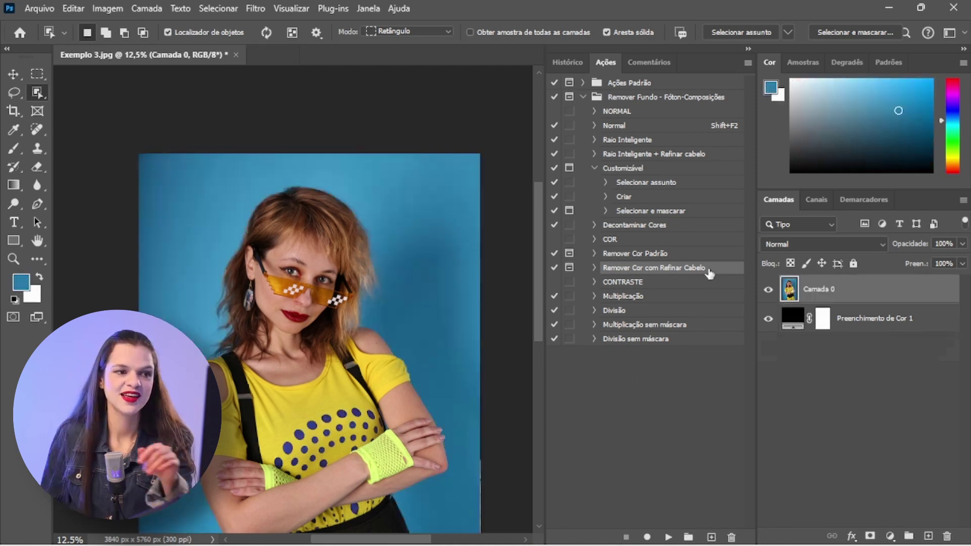
pyautogui.click(669, 537)
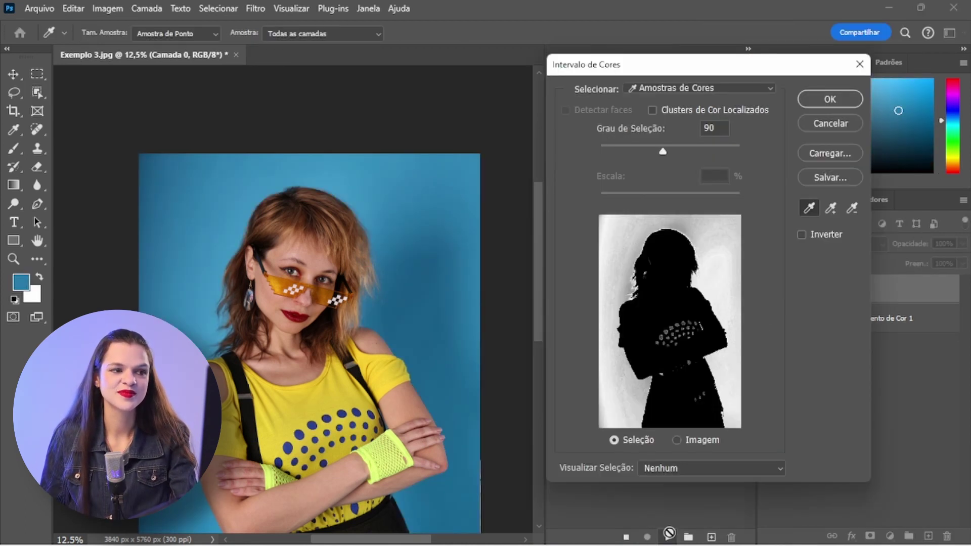
pyautogui.click(824, 101)
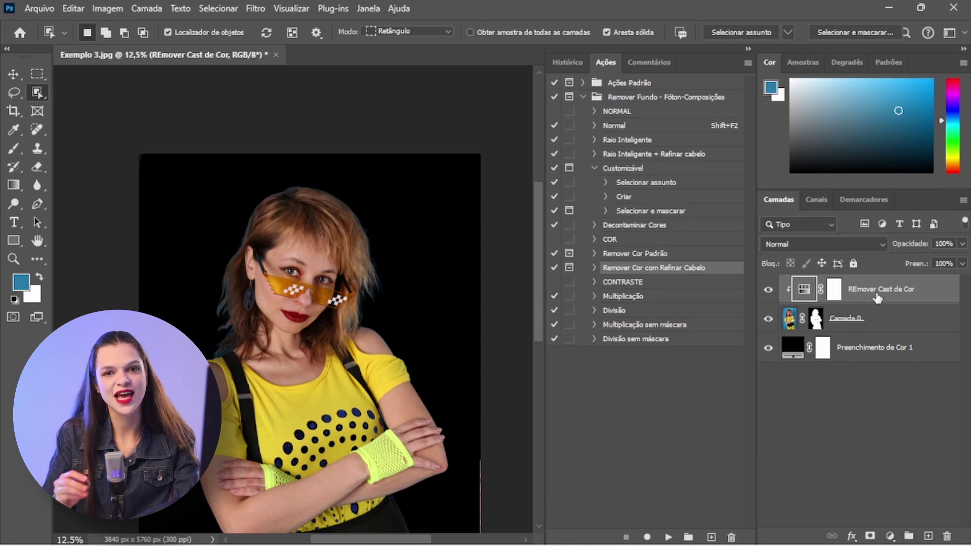
# - Run the Decontaminar Cores action on the masked Camada 0 layer
pyautogui.click(789, 320)
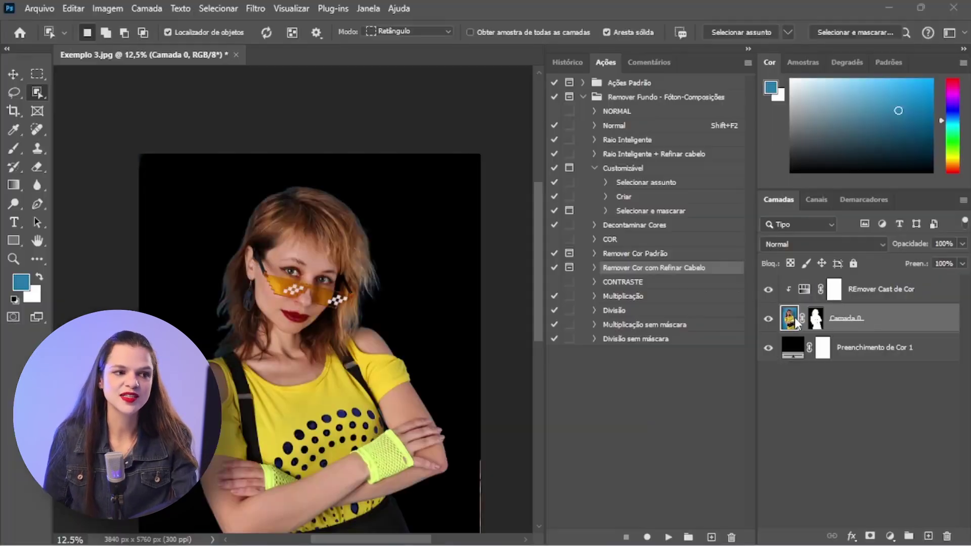
pyautogui.click(637, 225)
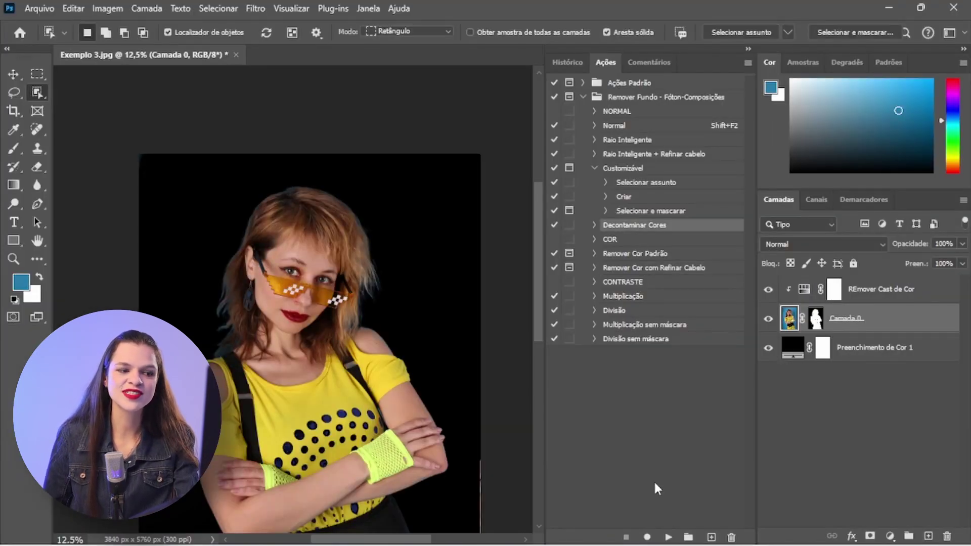
pyautogui.click(668, 536)
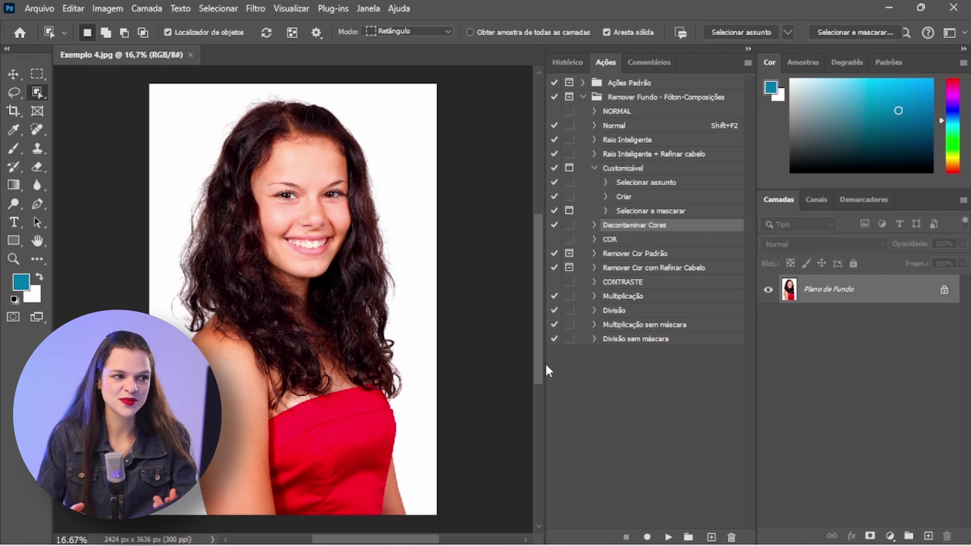
# - Mask the woman in Exemplo 4 with the Raio Inteligente + Refinar cabelo action, and redo the cutout with the Normal action
pyautogui.click(663, 156)
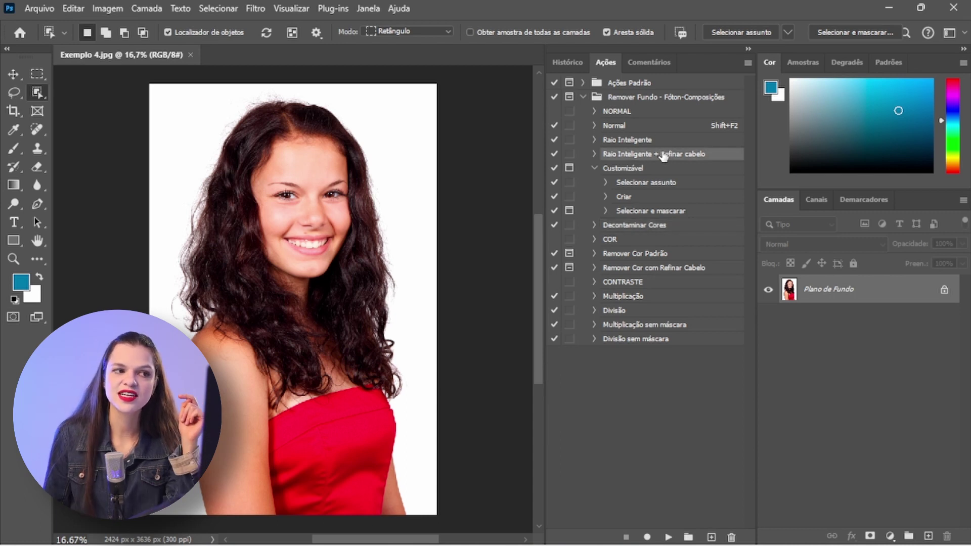
pyautogui.click(669, 537)
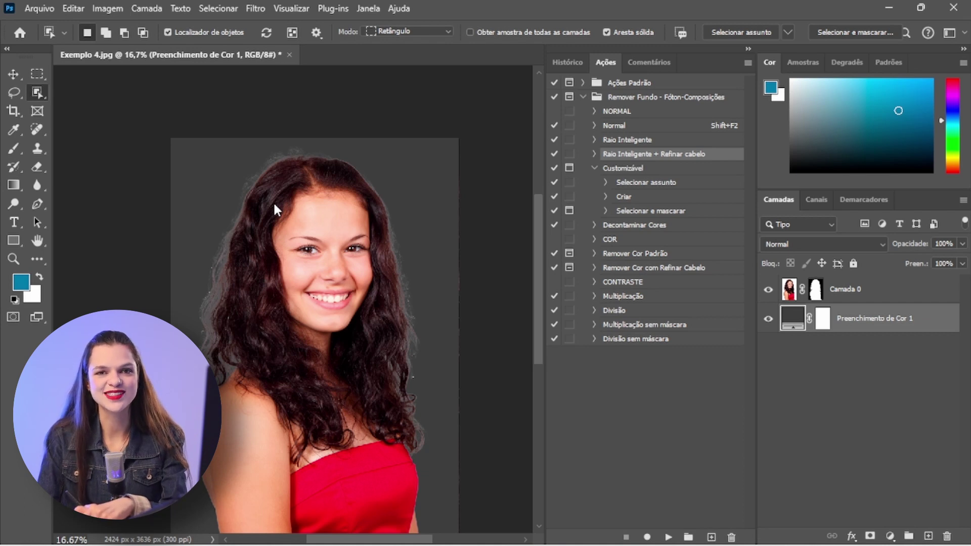
pyautogui.hotkey('shift', 'F2')
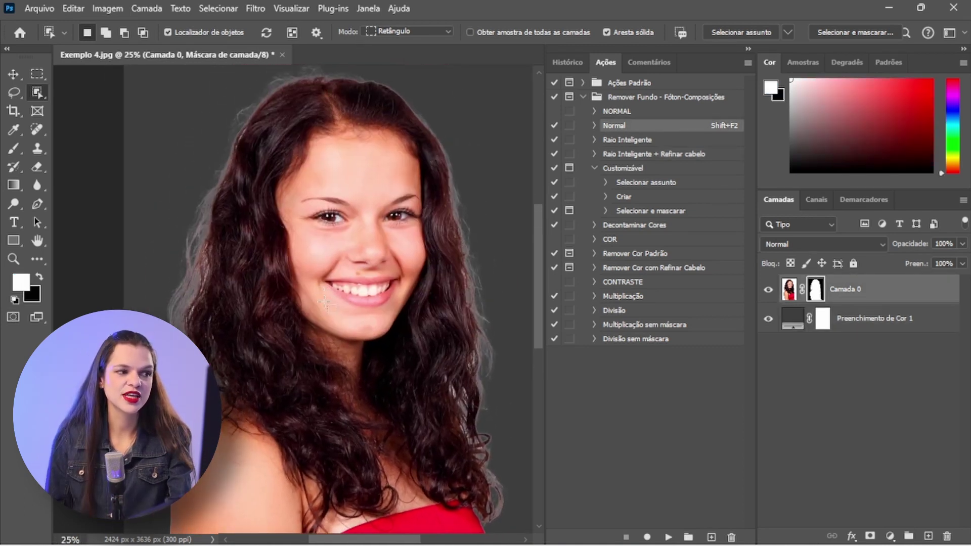
pyautogui.scroll(1, 320, 300)
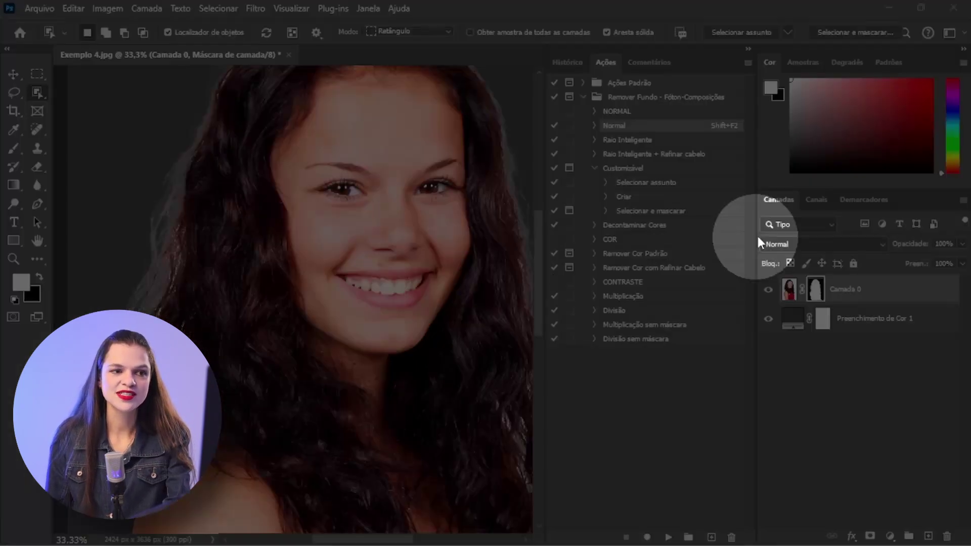
# - Set Camada 0's blend mode to Multiply (Multiplicação) and inspect the hair edges against the grey fill
pyautogui.click(811, 242)
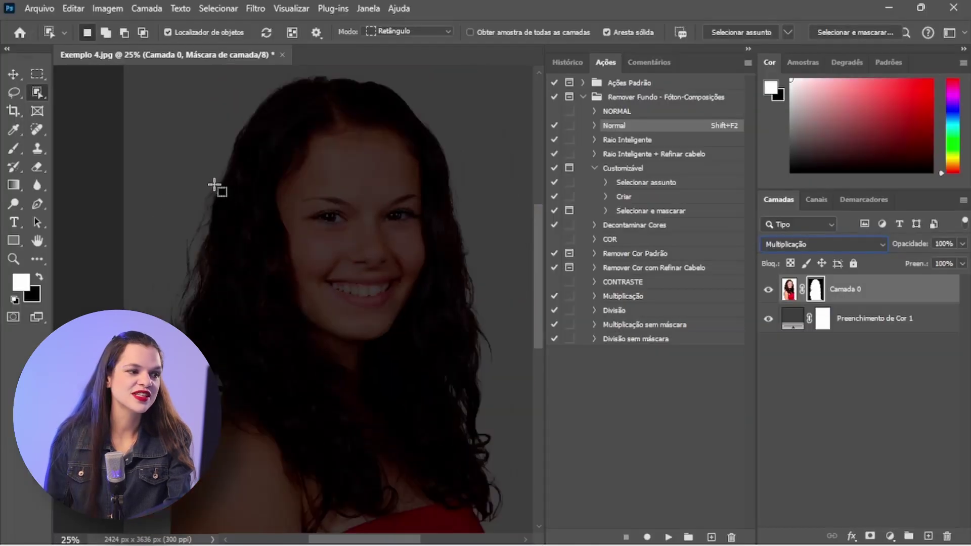
pyautogui.hotkey('ctrl', '+')
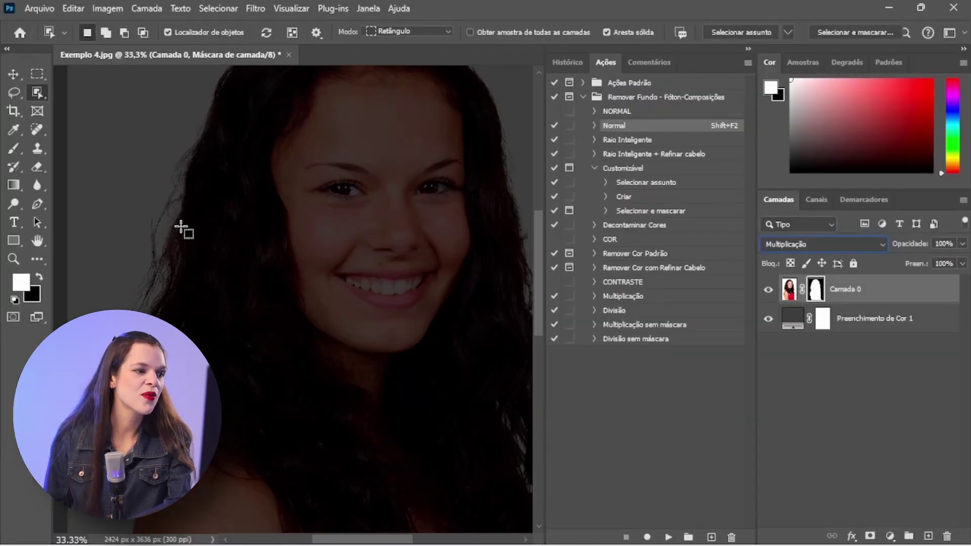
pyautogui.moveTo(167, 219); pyautogui.dragTo(193, 323)
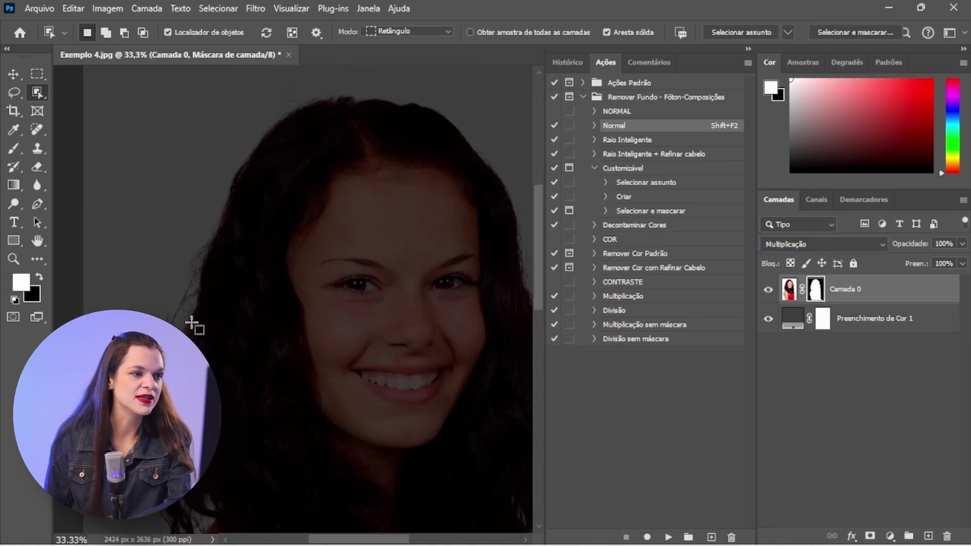
# - Duplicate Camada 0 and set the copy's blend mode to Normal
pyautogui.hotkey('ctrl', '-')
pyautogui.hotkey('ctrl', '-')
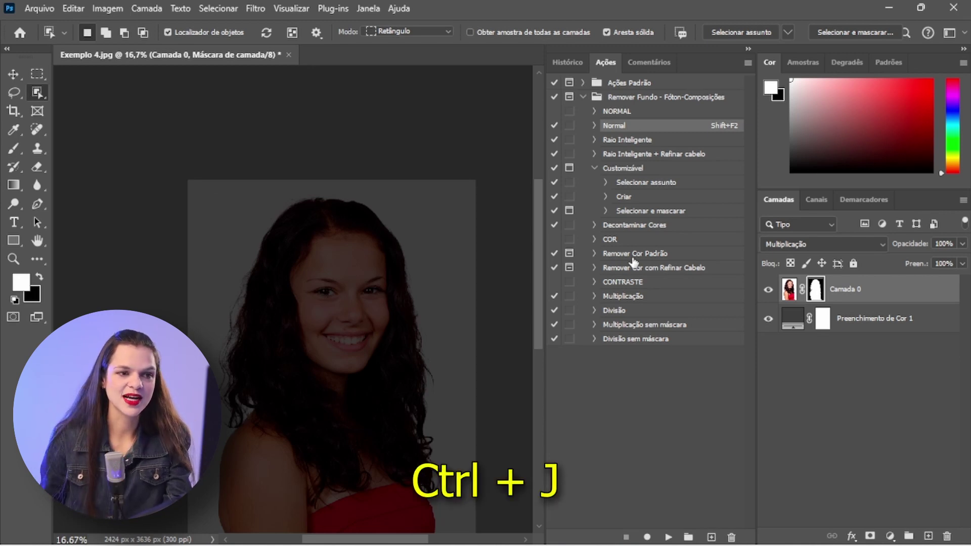
pyautogui.click(789, 289)
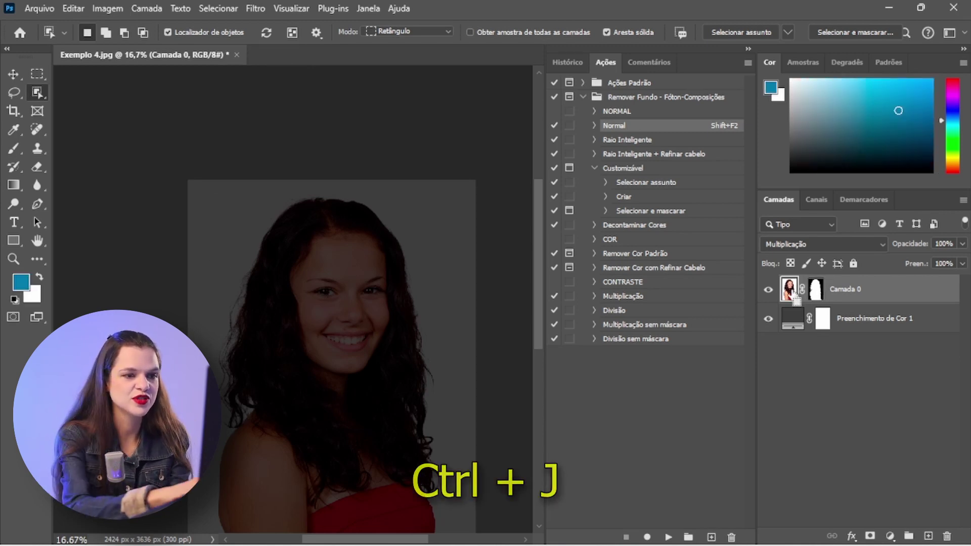
pyautogui.hotkey('ctrl', 'j')
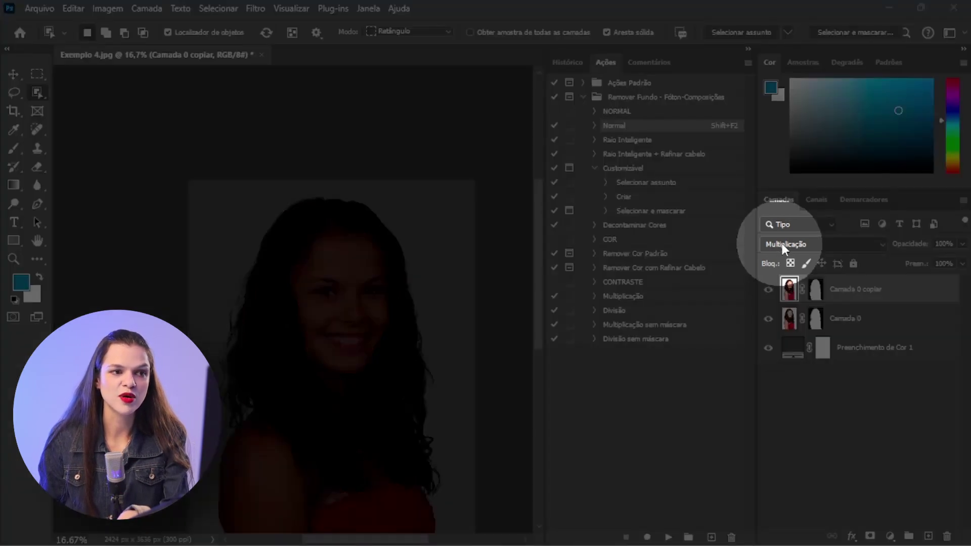
pyautogui.click(783, 245)
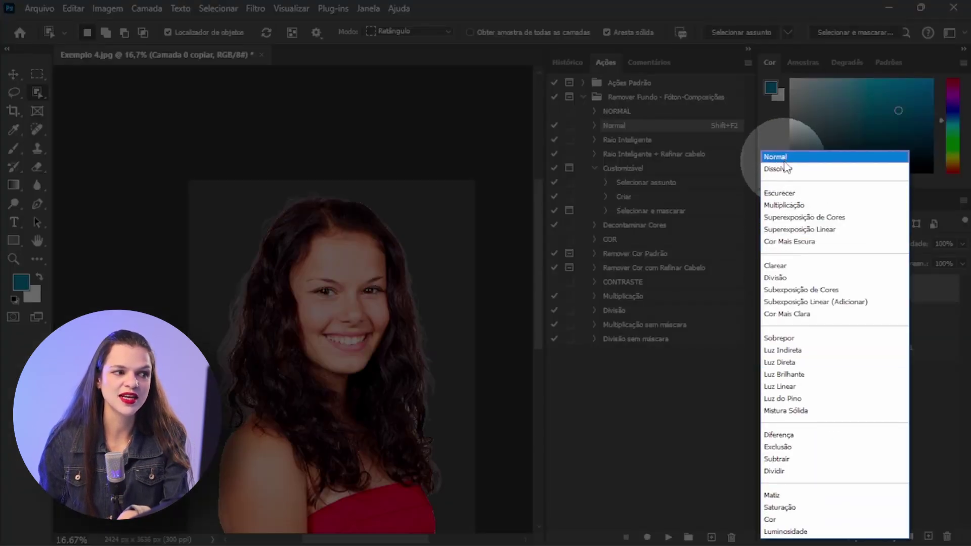
pyautogui.click(776, 157)
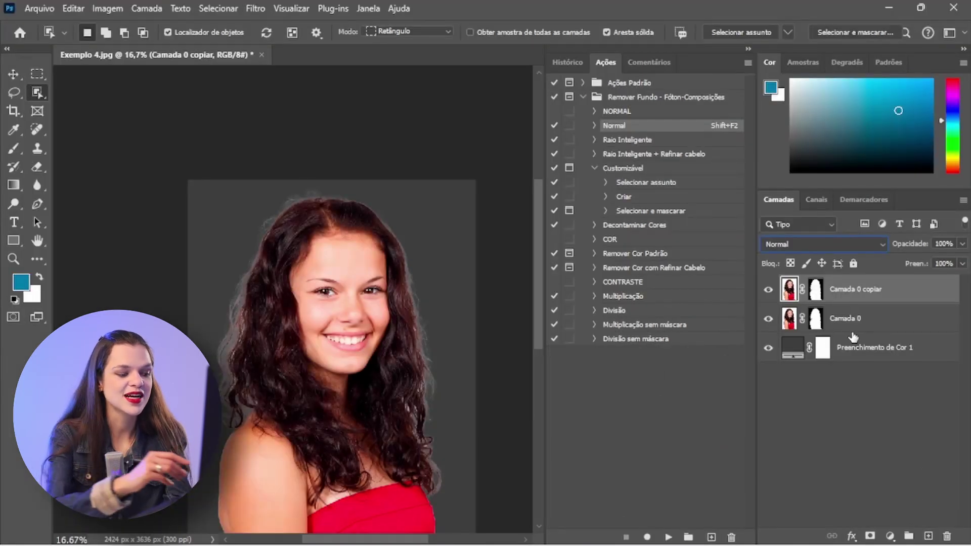
# - Put Camada 0 copiar in a group and add a layer mask to the group
pyautogui.hotkey('ctrl', 'g')
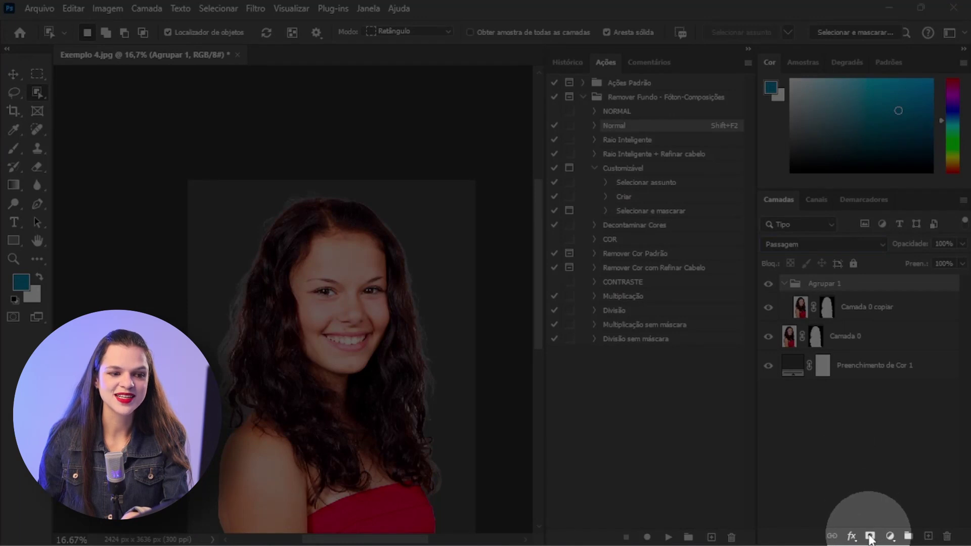
pyautogui.click(870, 537)
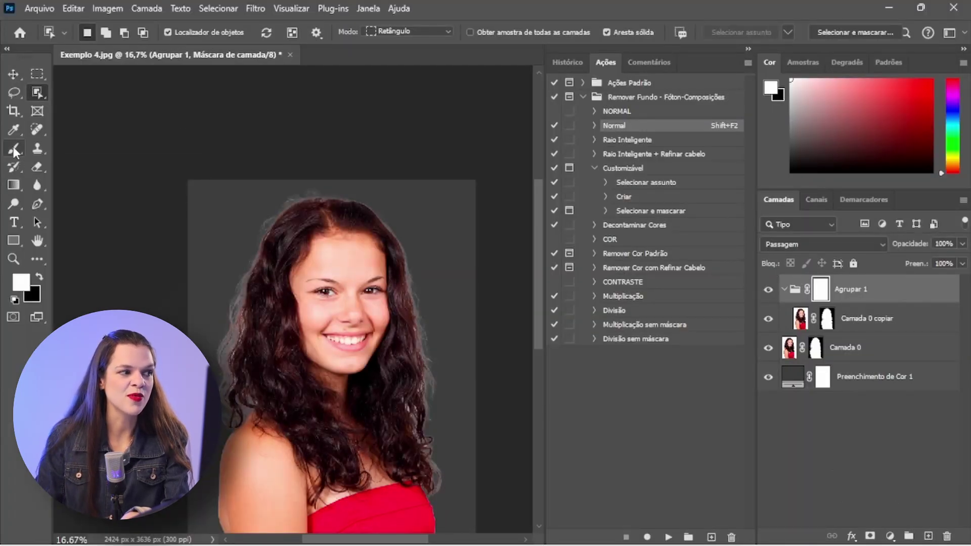
# - Paint black on the Agrupar 1 mask around the woman's hair edges with a soft brush of about 300 px
pyautogui.click(14, 150)
pyautogui.click(40, 278)
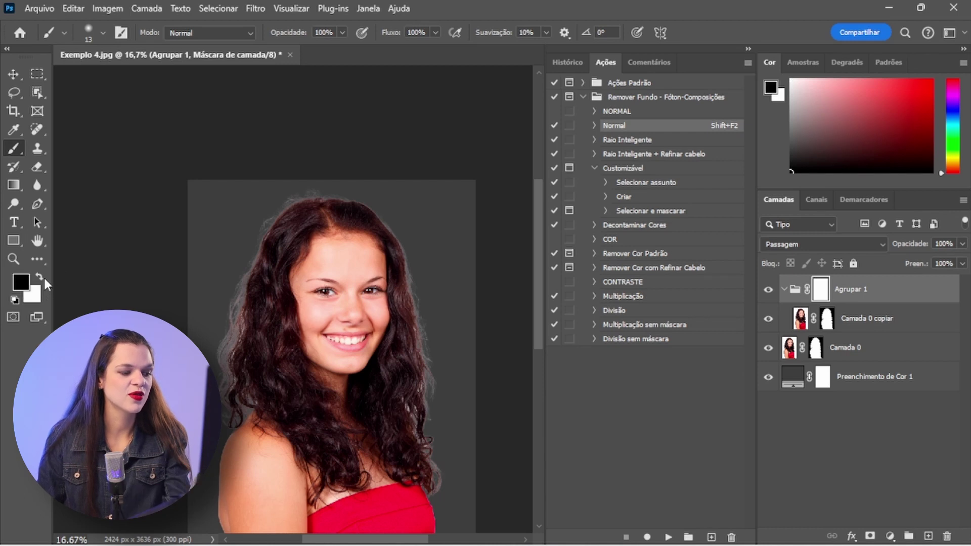
pyautogui.moveTo(234, 208); pyautogui.dragTo(260, 206)
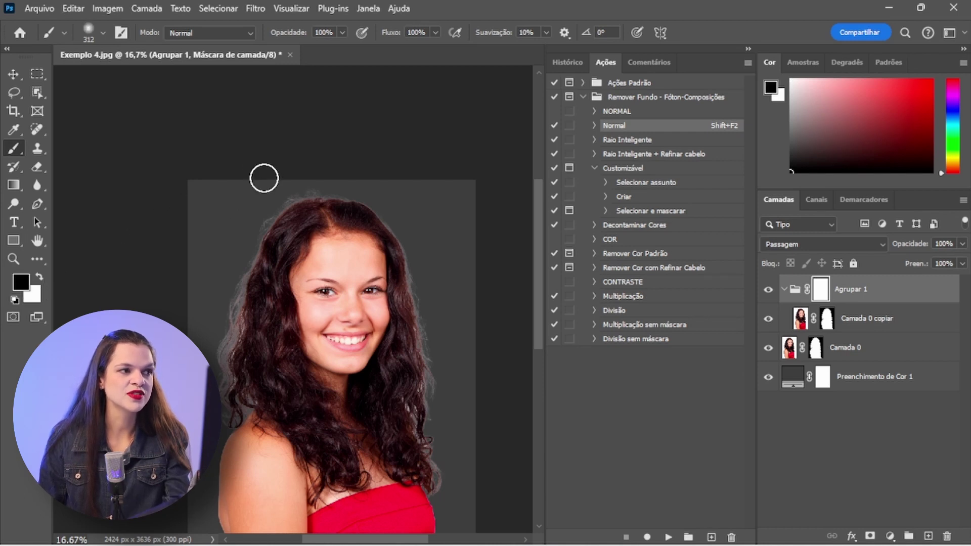
pyautogui.moveTo(291, 235)
pyautogui.mouseDown()
pyautogui.moveTo(246, 235)
pyautogui.moveTo(247, 197)
pyautogui.moveTo(232, 322)
pyautogui.moveTo(262, 226)
pyautogui.moveTo(253, 265)
pyautogui.moveTo(293, 203)
pyautogui.moveTo(354, 193)
pyautogui.mouseUp()
pyautogui.hotkey('ctrl', '+')
pyautogui.hotkey('ctrl', '+')
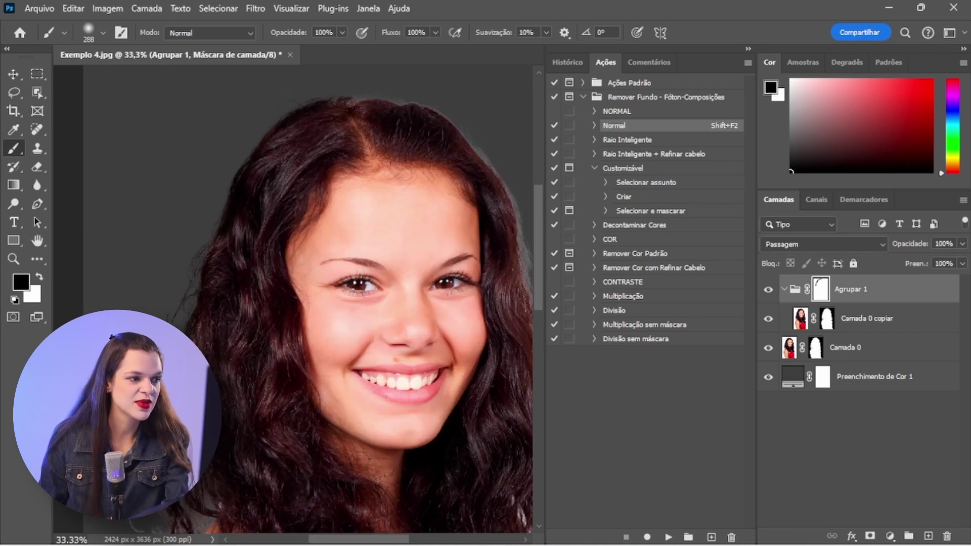
pyautogui.hotkey('ctrl', '-')
pyautogui.hotkey('ctrl', '-')
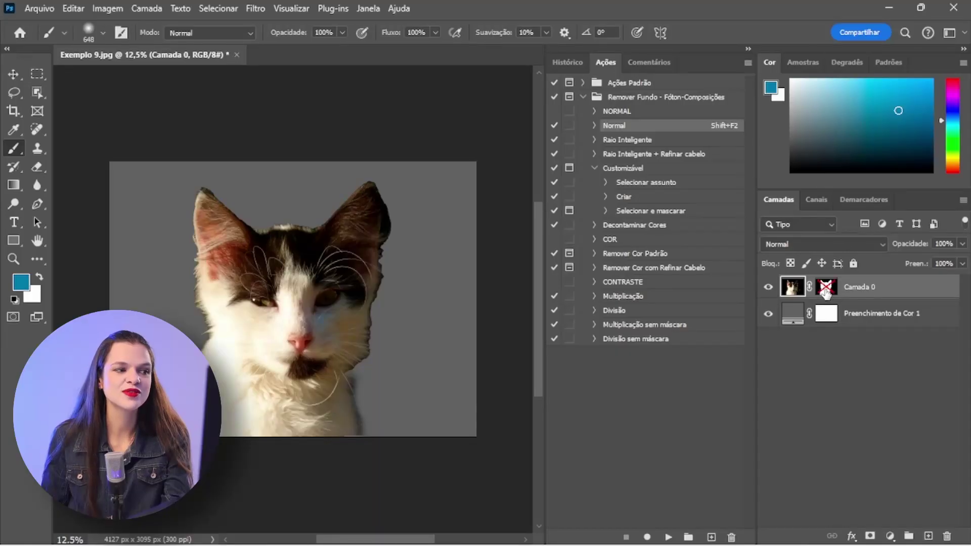
# - Compare the cat in Exemplo 9 with its mask off and on, and set Camada 0's blend mode to Divisão
pyautogui.keyDown('shift'); pyautogui.click(826, 293); pyautogui.keyUp('shift')
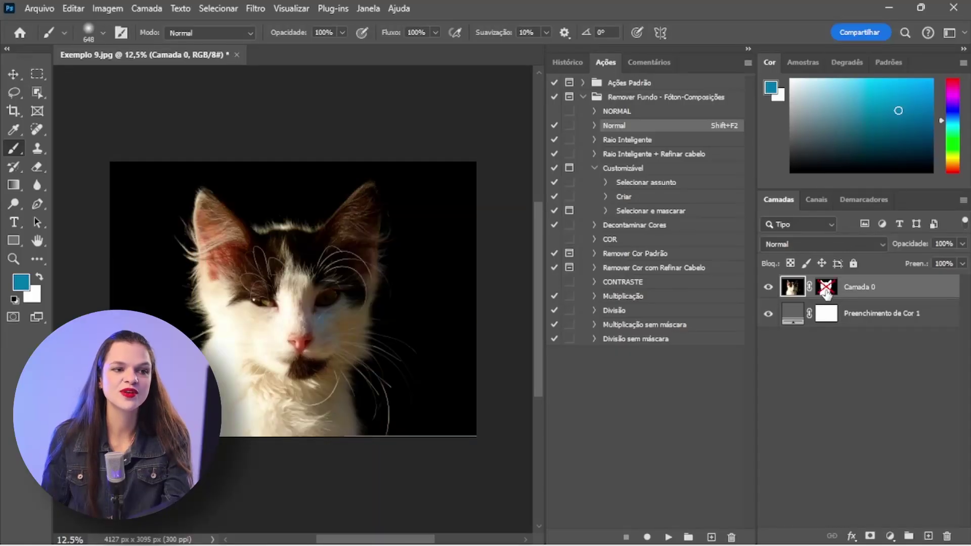
pyautogui.keyDown('shift'); pyautogui.click(826, 293); pyautogui.keyUp('shift')
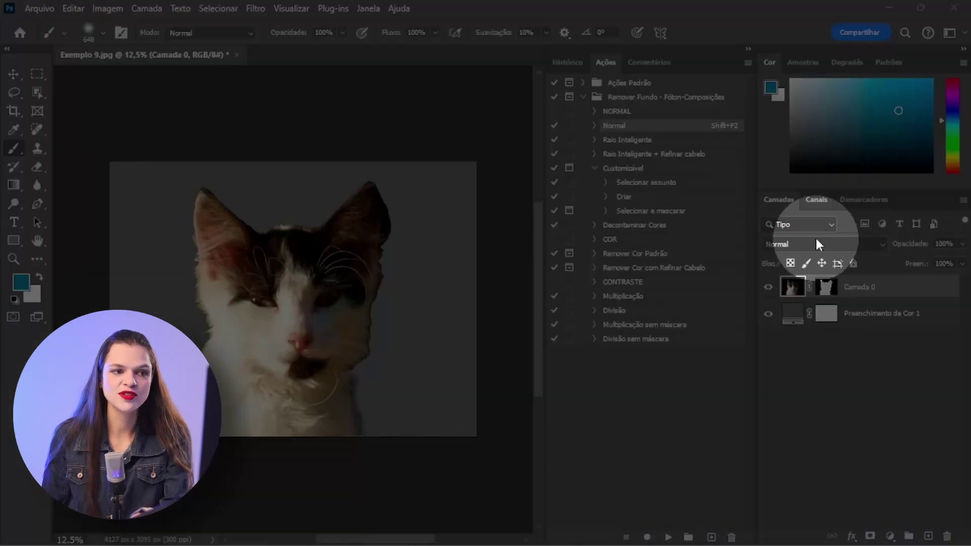
pyautogui.click(819, 245)
pyautogui.click(800, 276)
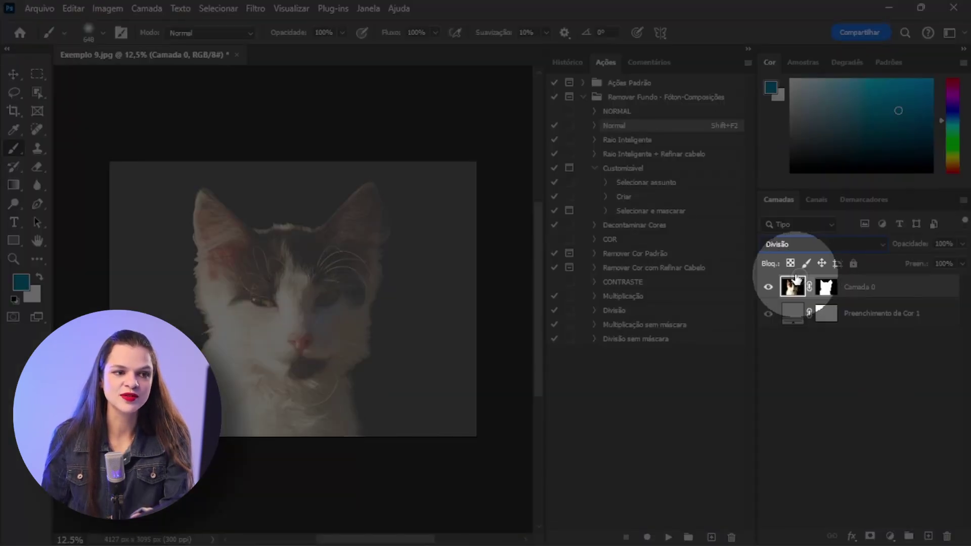
# - Duplicate the cat's Camada 0 and set the copy's blend mode to Dissolver
pyautogui.moveTo(797, 297); pyautogui.dragTo(797, 298)
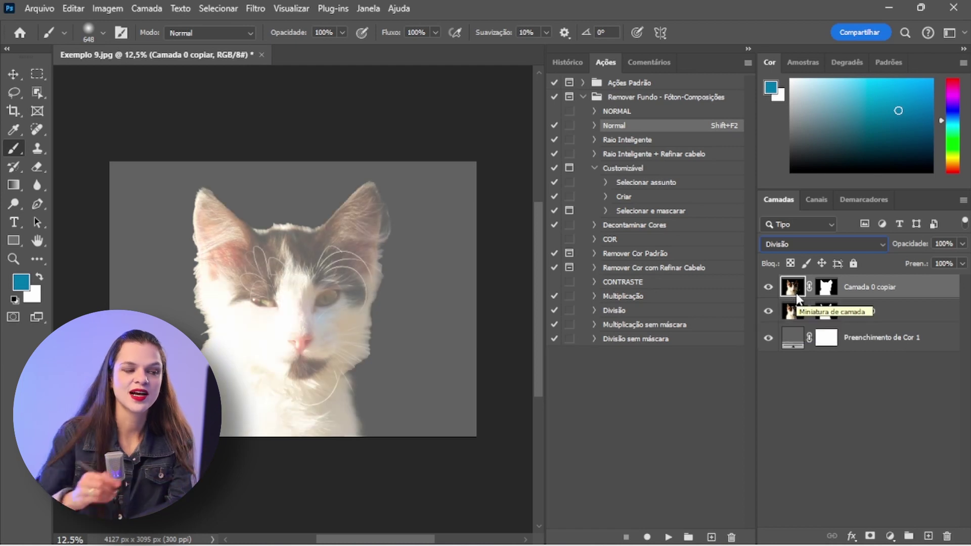
pyautogui.click(775, 245)
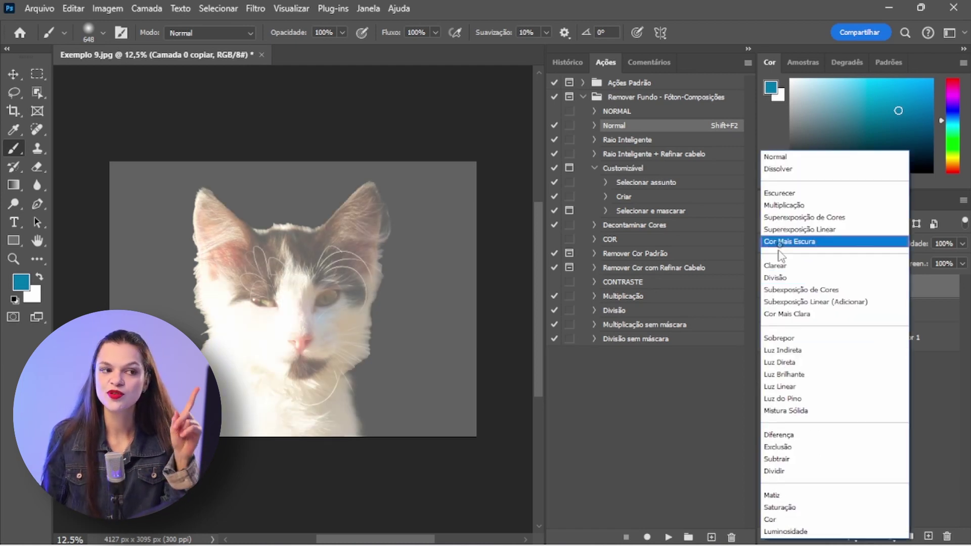
pyautogui.click(798, 170)
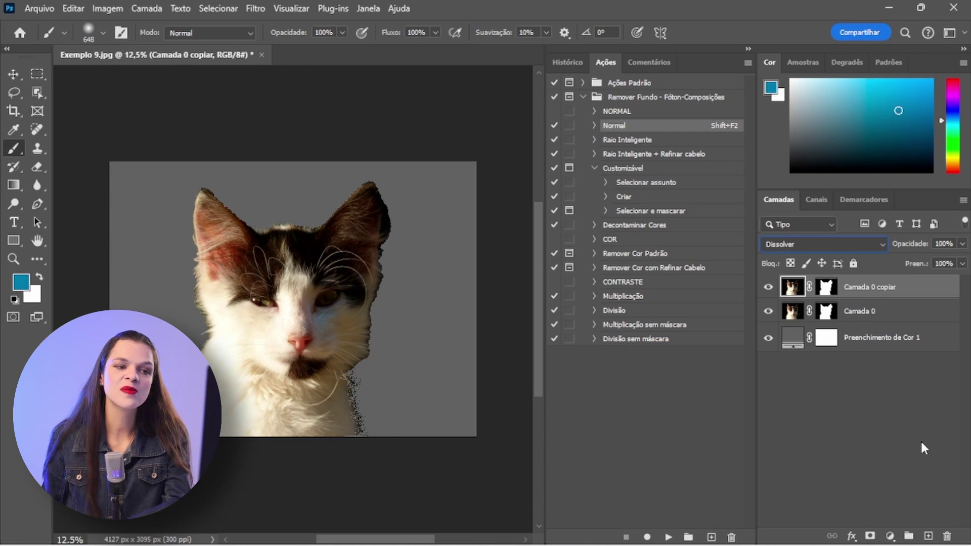
# - Put the cat copy in a masked group and paint black on that mask along the fur edges
pyautogui.hotkey('ctrl', 'g')
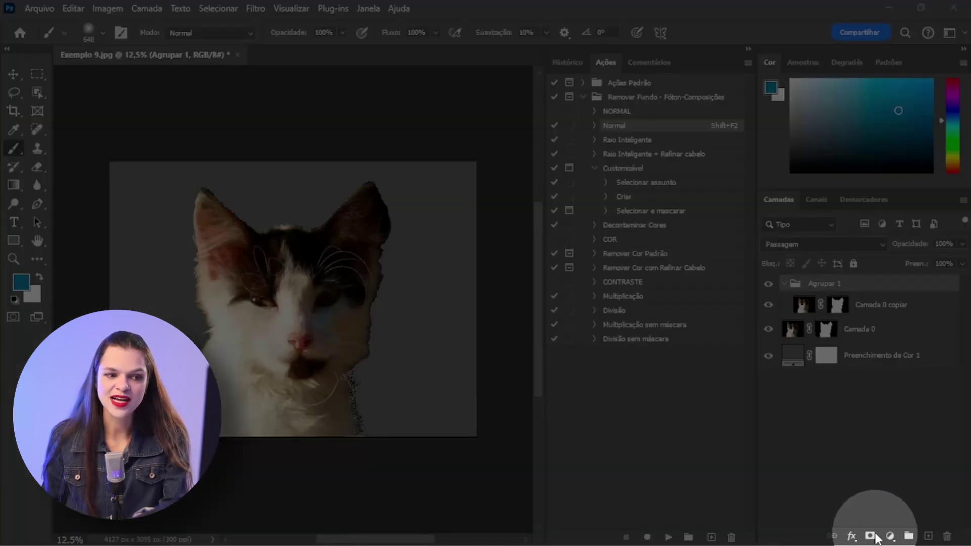
pyautogui.click(871, 536)
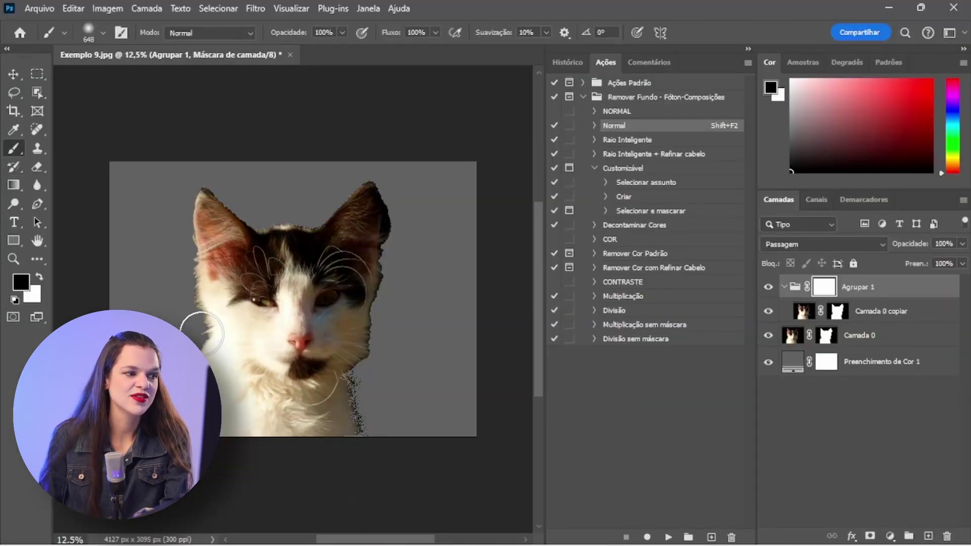
pyautogui.moveTo(201, 333)
pyautogui.mouseDown()
pyautogui.moveTo(185, 293)
pyautogui.moveTo(200, 217)
pyautogui.mouseUp()
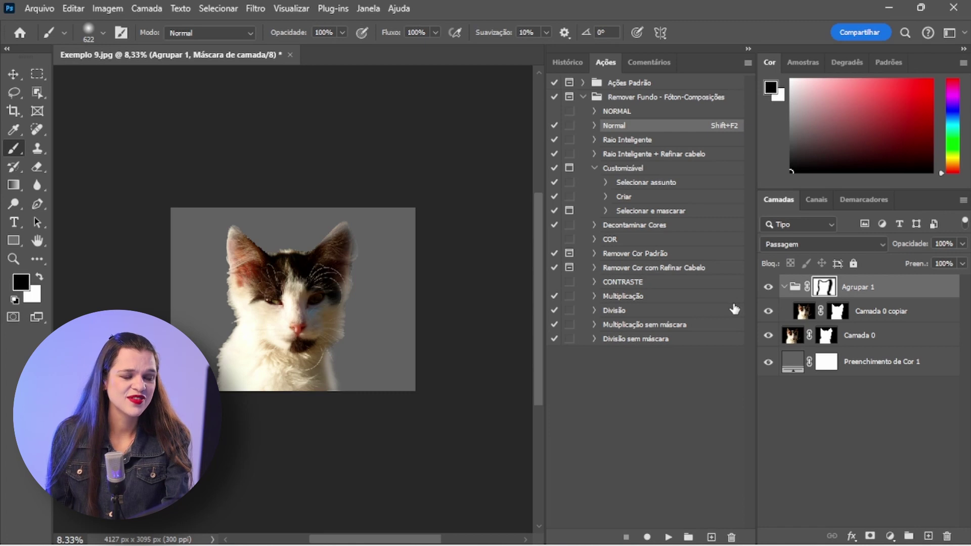
pyautogui.hotkey('ctrl', '+')
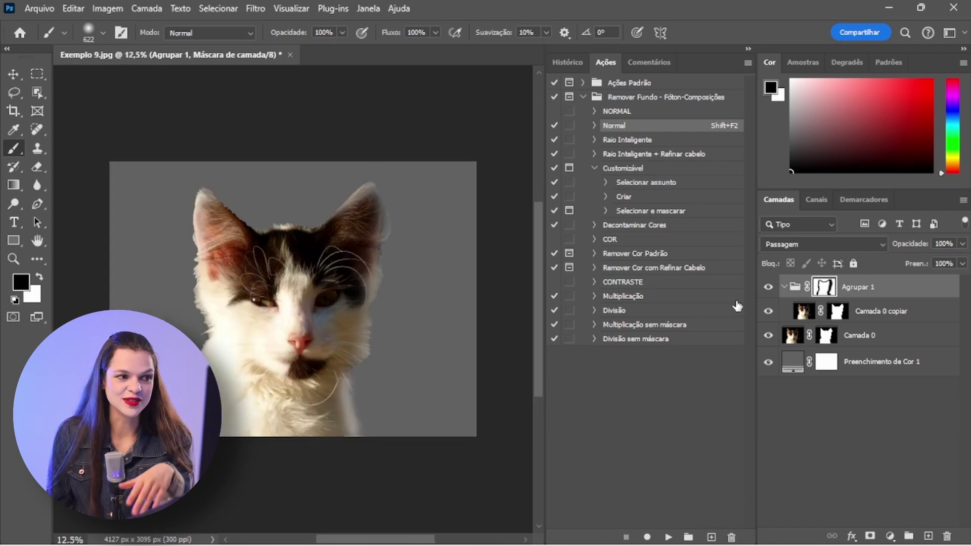
# - Disable Camada 0's layer mask and set the Preenchimento de Cor 1 colour to 6a837a
pyautogui.keyDown('shift'); pyautogui.click(826, 339); pyautogui.keyUp('shift')
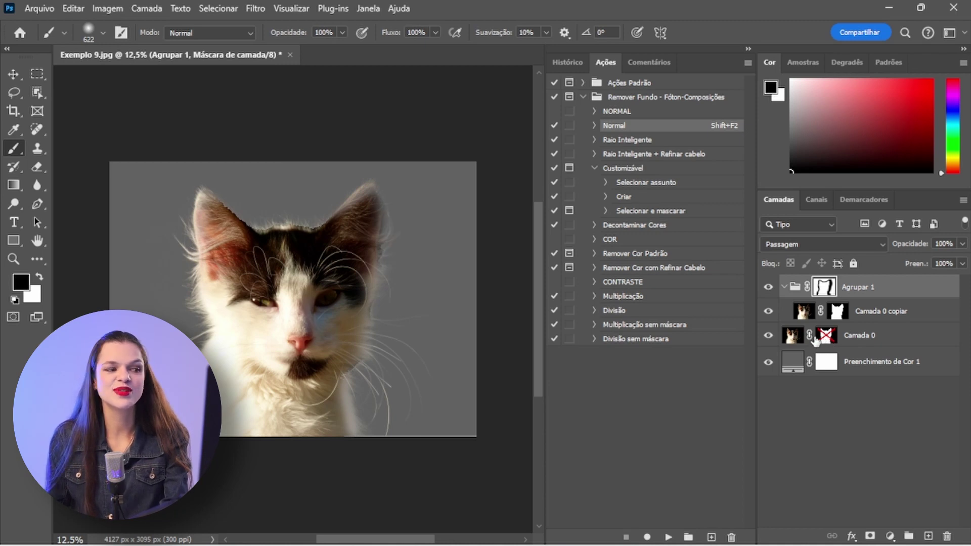
pyautogui.doubleClick(793, 362)
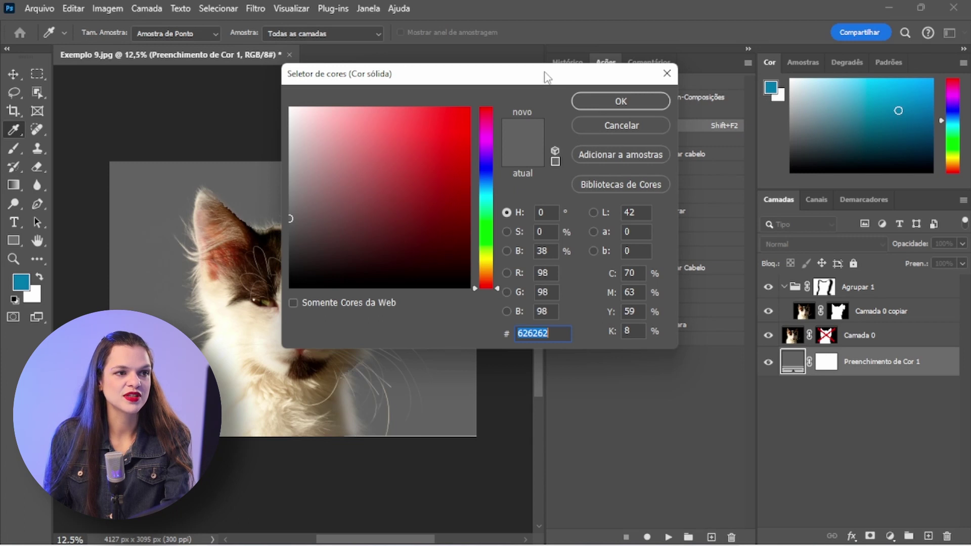
pyautogui.moveTo(545, 73); pyautogui.dragTo(741, 60)
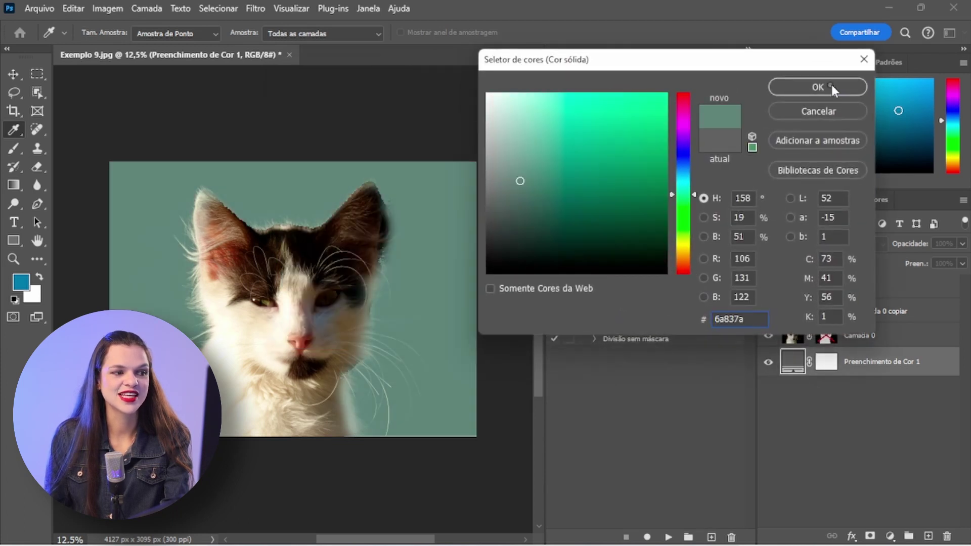
pyautogui.click(832, 86)
pyautogui.hotkey('ctrl', '-')
pyautogui.hotkey('ctrl', '-')
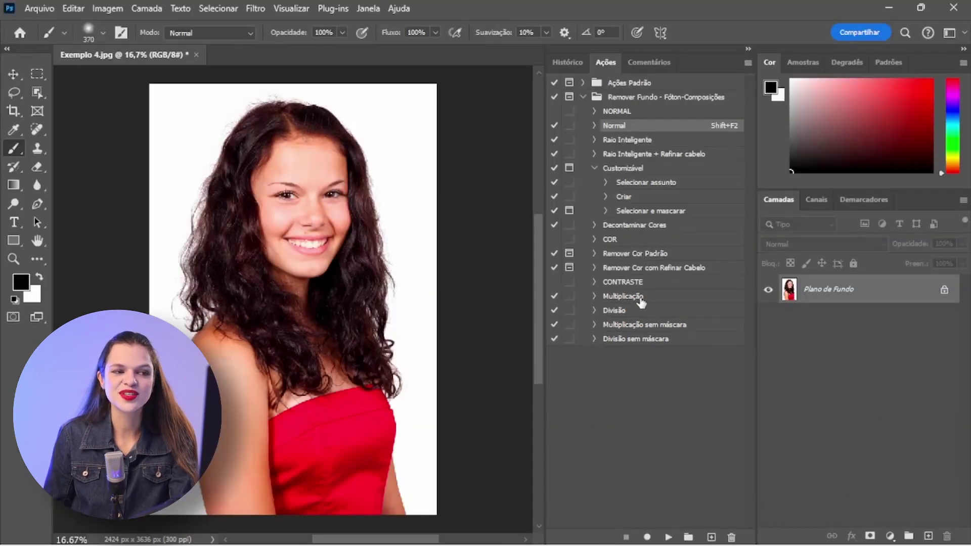
# - Run the Multiplicação action on Exemplo 4 and paint black on the Revelação group mask around the hair edges
pyautogui.click(638, 298)
pyautogui.click(668, 537)
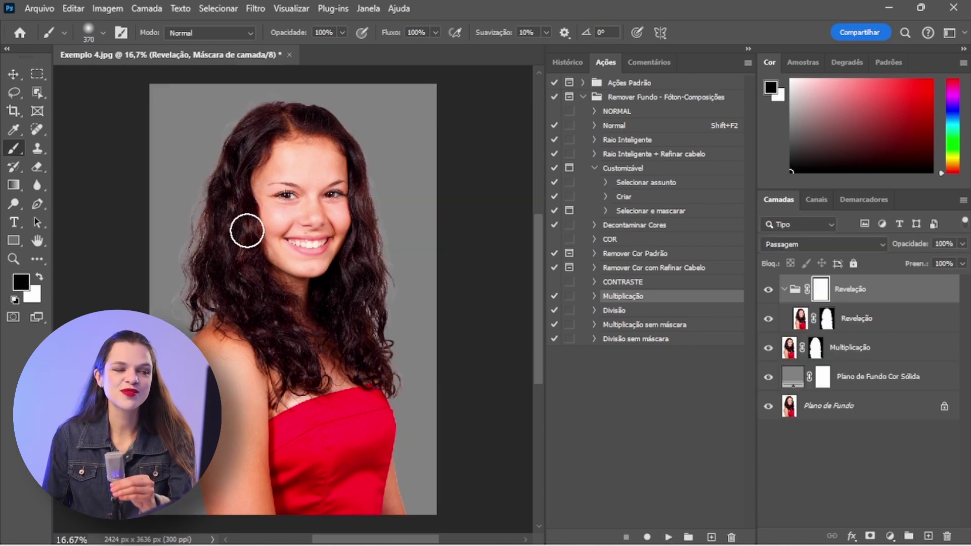
pyautogui.moveTo(187, 290)
pyautogui.mouseDown()
pyautogui.moveTo(182, 308)
pyautogui.moveTo(206, 177)
pyautogui.moveTo(230, 134)
pyautogui.moveTo(341, 102)
pyautogui.moveTo(380, 193)
pyautogui.moveTo(382, 364)
pyautogui.mouseUp()
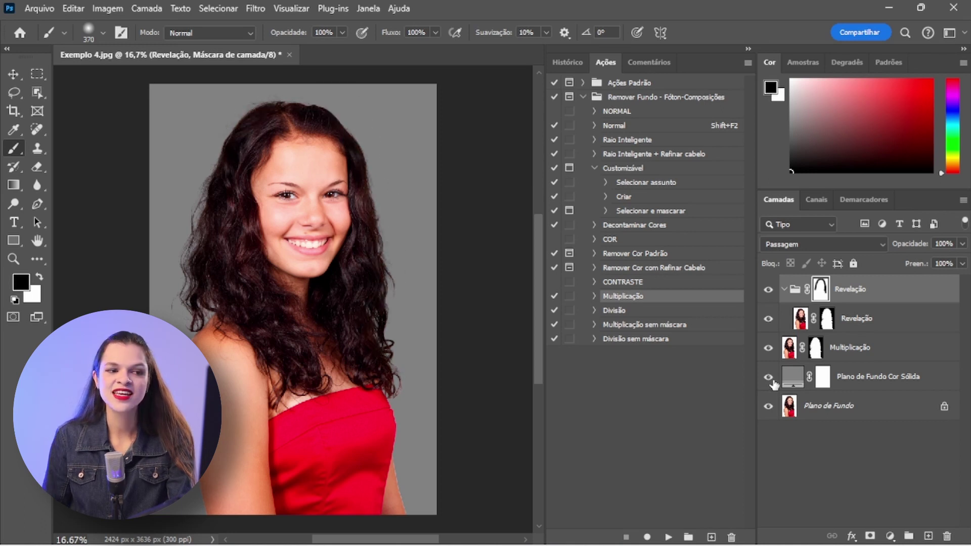
# - Open the colour of the Plano de Fundo Cor Sólida fill layer for editing
pyautogui.doubleClick(794, 378)
pyautogui.moveTo(632, 146)
pyautogui.mouseDown()
pyautogui.moveTo(574, 120)
pyautogui.moveTo(599, 143)
pyautogui.moveTo(544, 152)
pyautogui.mouseUp()
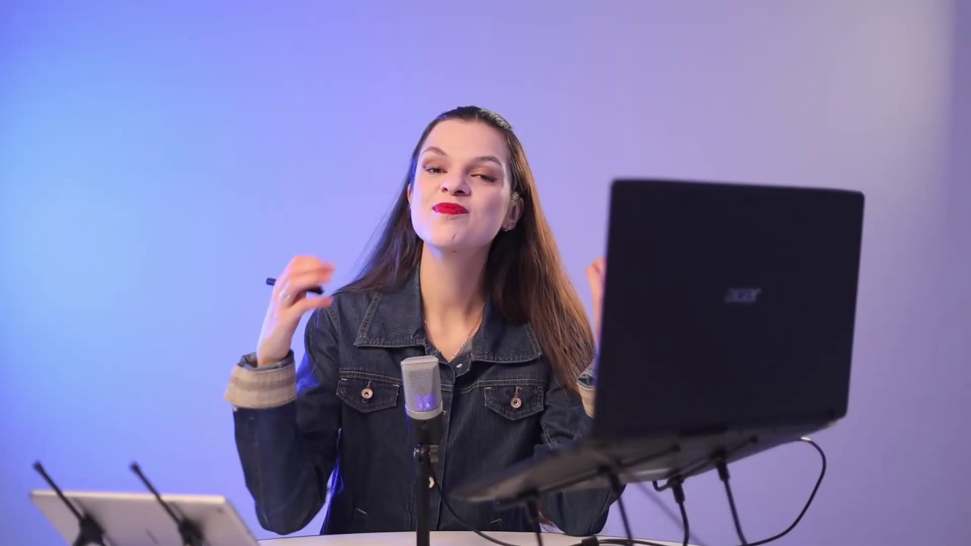